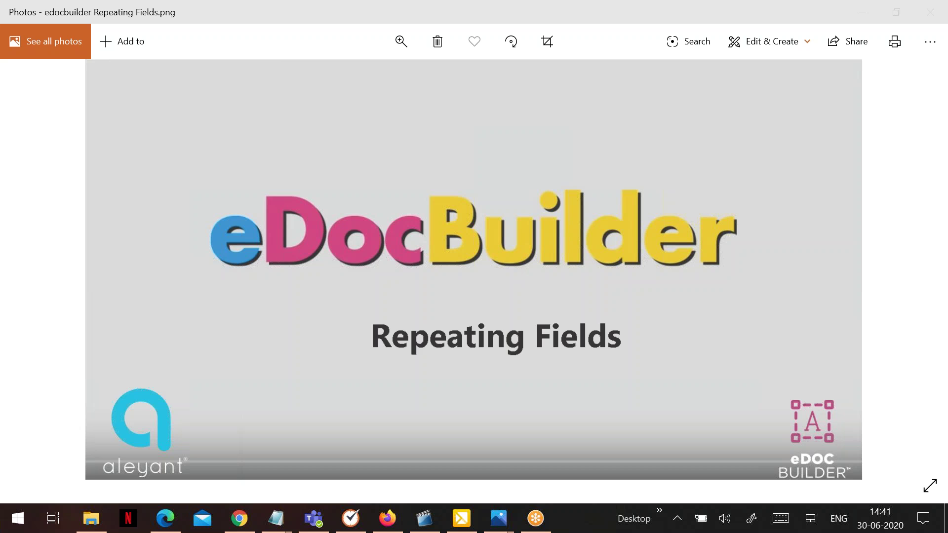
Step: Log into eDocBuilder in Firefox with the saved login credentials
{"action": "left_click", "coordinate": [387, 519]}
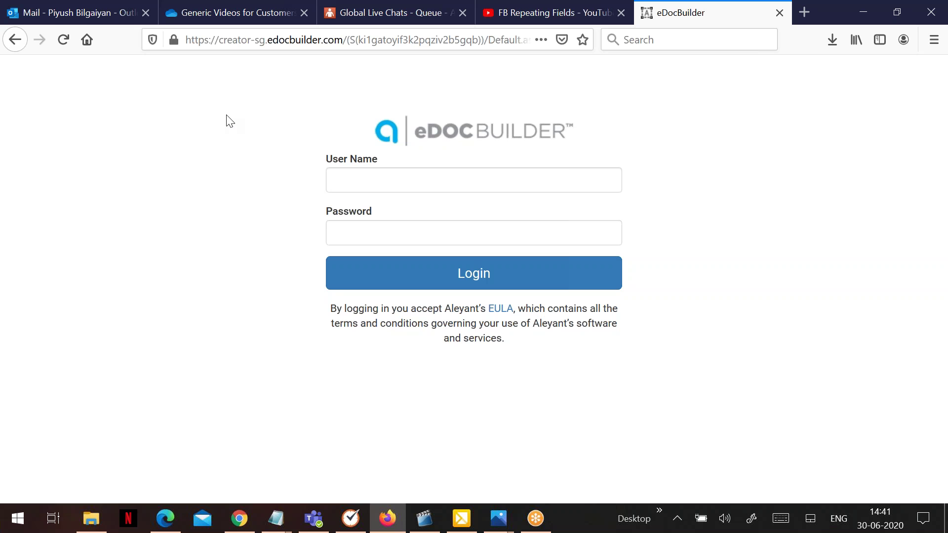
{"action": "left_click", "coordinate": [367, 182]}
{"action": "type", "text": "pbi"}
{"action": "left_click", "coordinate": [399, 204]}
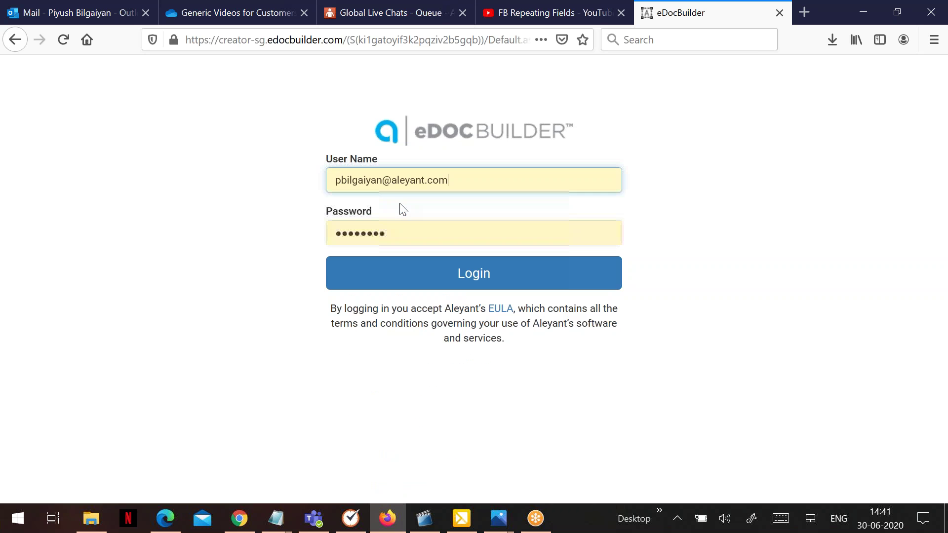
{"action": "left_click", "coordinate": [435, 286]}
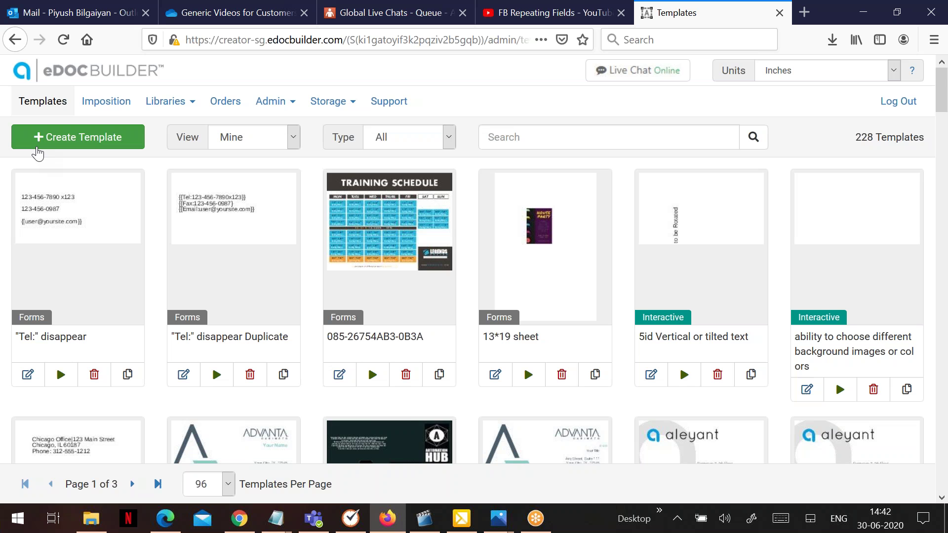
Step: Create a new Forms template named 'Test repeating Fields'
{"action": "left_click", "coordinate": [38, 148]}
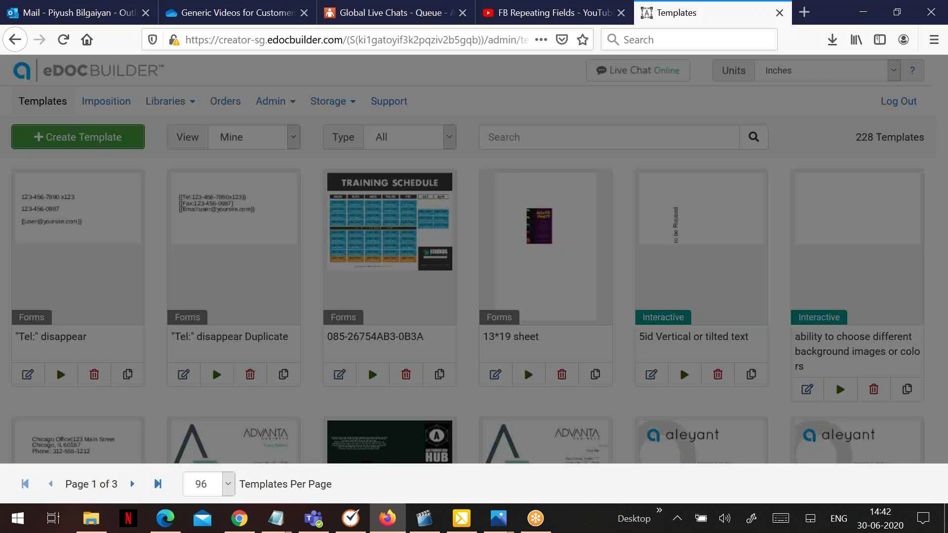
{"action": "left_click", "coordinate": [408, 209]}
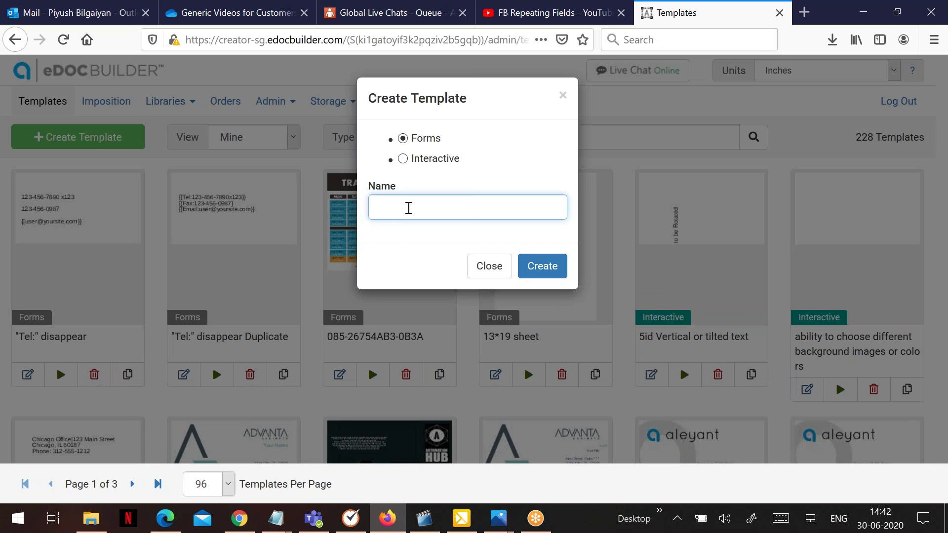
{"action": "type", "text": "Test r"}
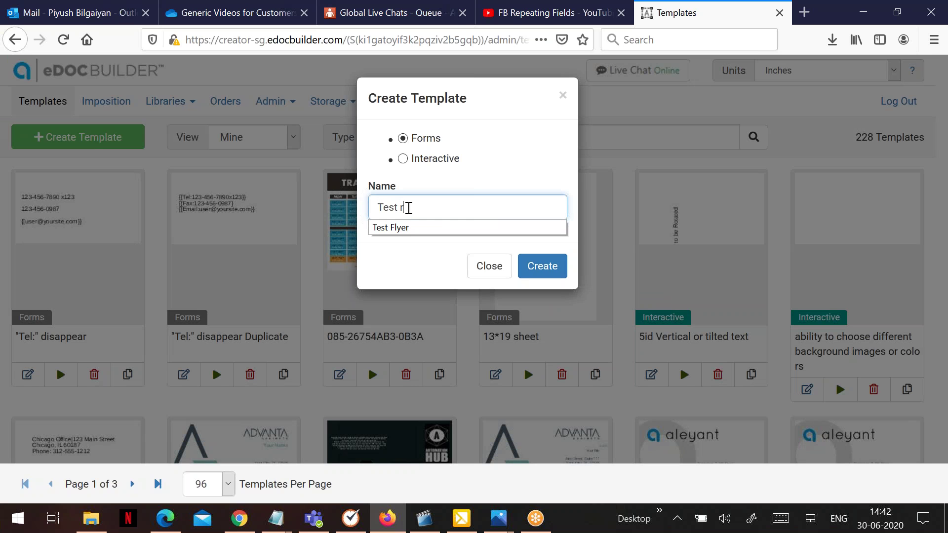
{"action": "type", "text": "epeating"}
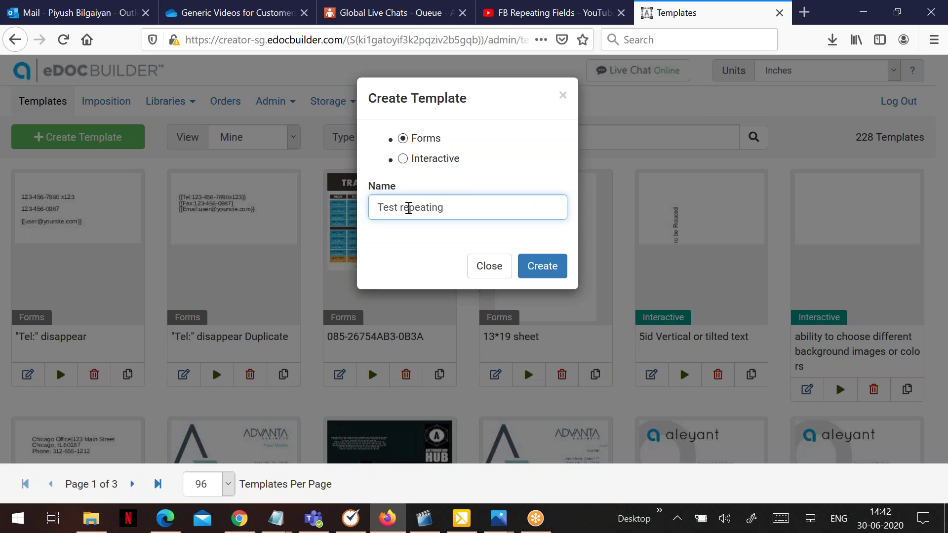
{"action": "type", "text": " Fields"}
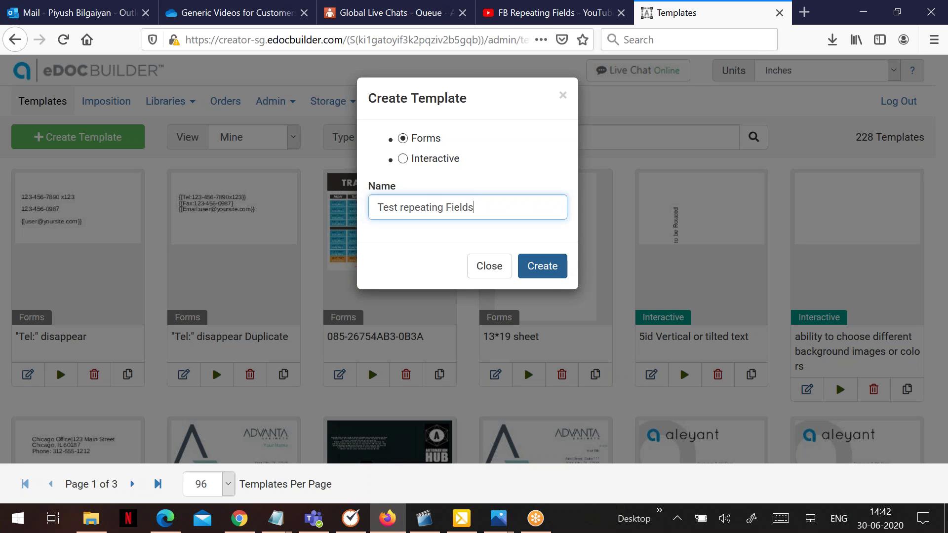
{"action": "left_click", "coordinate": [549, 280]}
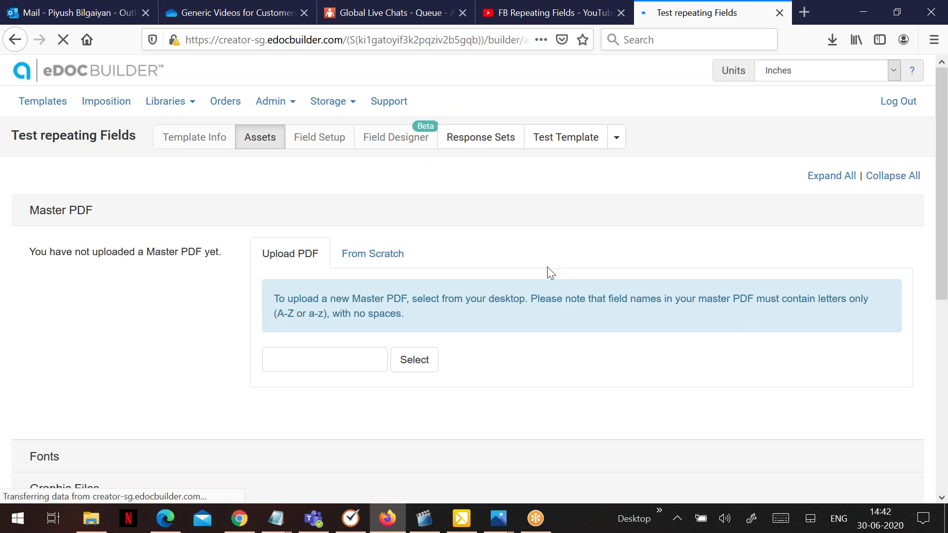
Step: Build a blank master PDF from scratch: 20 pages, 2 × 3.5 inches, then save and commit
{"action": "left_click", "coordinate": [376, 266]}
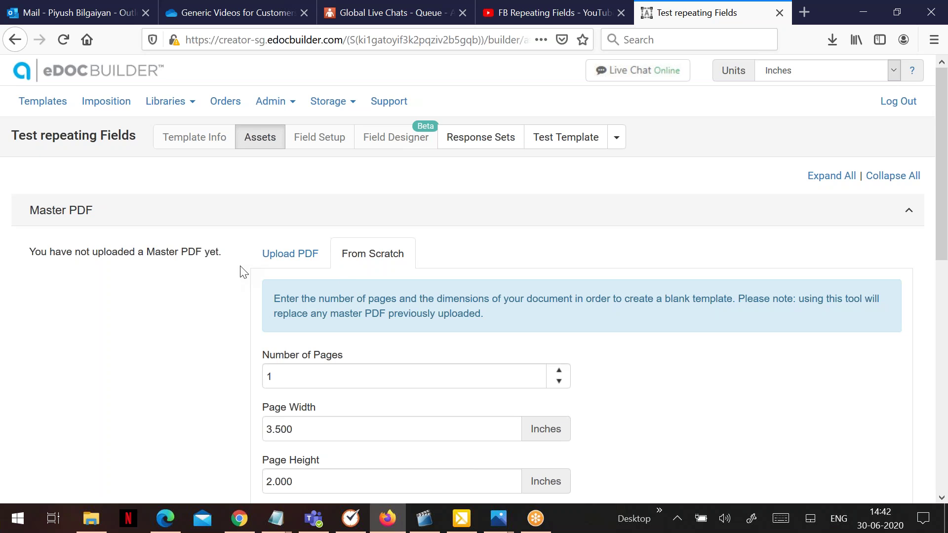
{"action": "left_click_drag", "start_coordinate": [290, 381], "coordinate": [252, 374]}
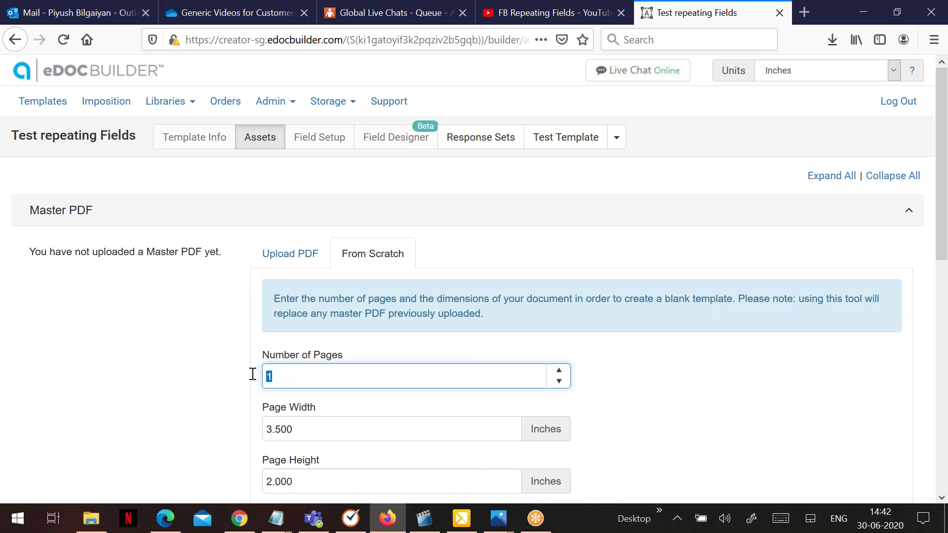
{"action": "type", "text": "20"}
{"action": "left_click", "coordinate": [337, 398]}
{"action": "left_click", "coordinate": [313, 423]}
{"action": "key", "text": "BackSpace"}
{"action": "key", "text": "BackSpace"}
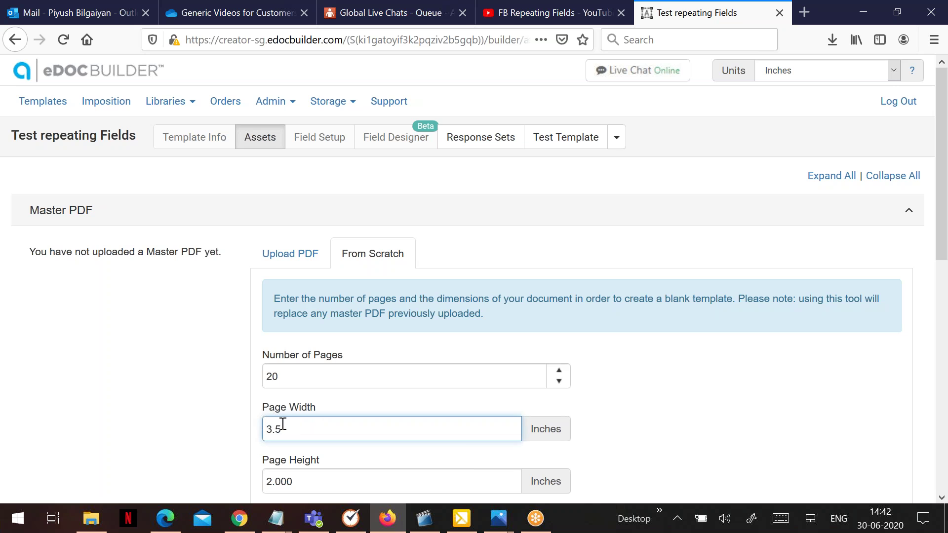
{"action": "left_click_drag", "start_coordinate": [281, 424], "coordinate": [253, 425]}
{"action": "type", "text": "2."}
{"action": "left_click_drag", "start_coordinate": [314, 482], "coordinate": [249, 481]}
{"action": "type", "text": "3"}
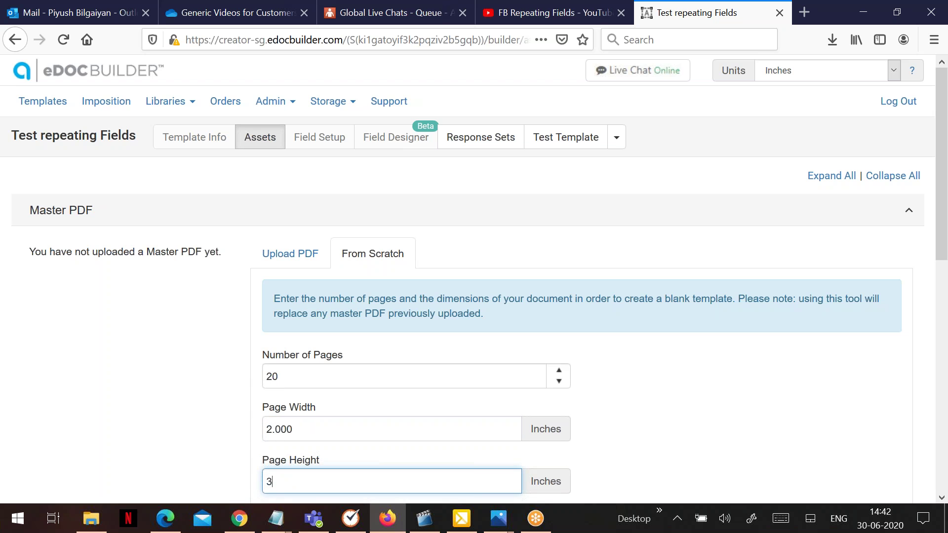
{"action": "type", "text": ".5"}
{"action": "left_click", "coordinate": [613, 401]}
{"action": "scroll", "coordinate": [592, 400], "scroll_direction": "down", "scroll_amount": 2}
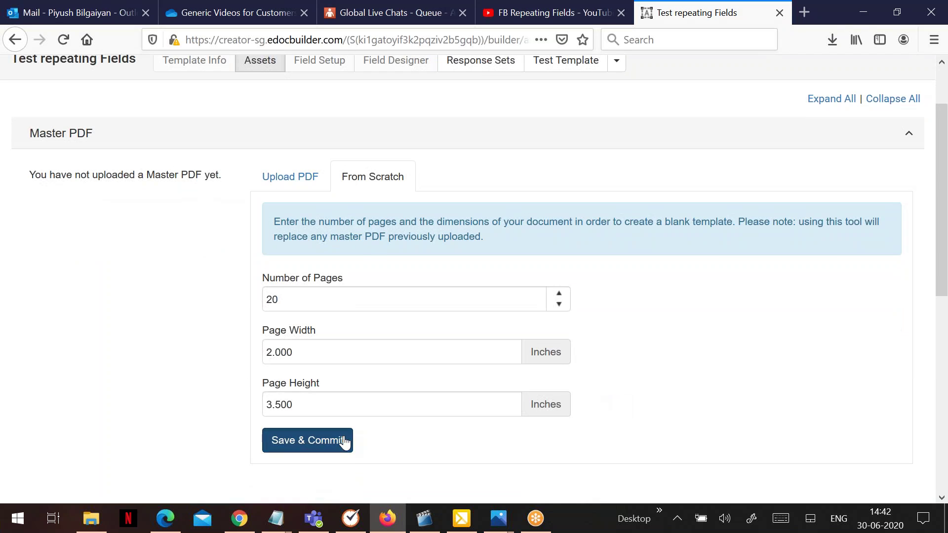
{"action": "left_click", "coordinate": [345, 440]}
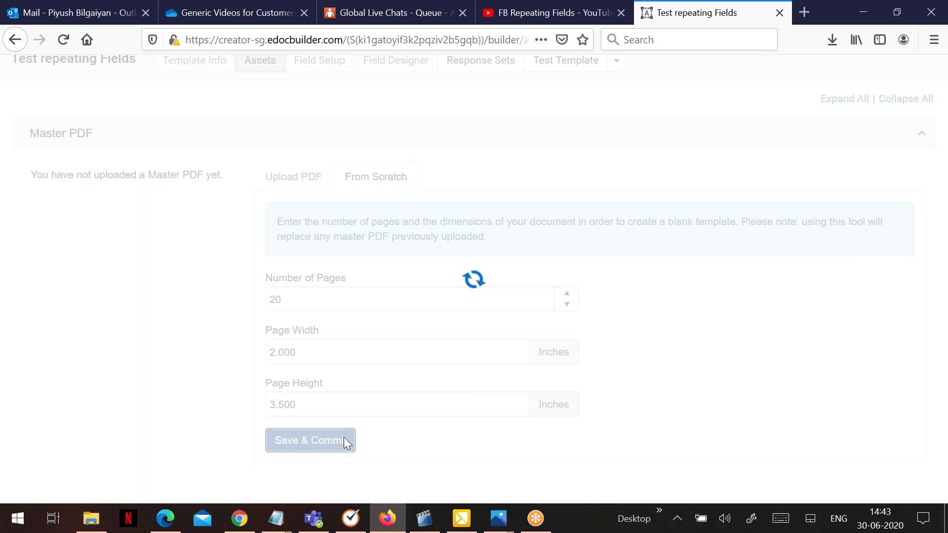
{"action": "scroll", "coordinate": [377, 382], "scroll_direction": "up", "scroll_amount": 2}
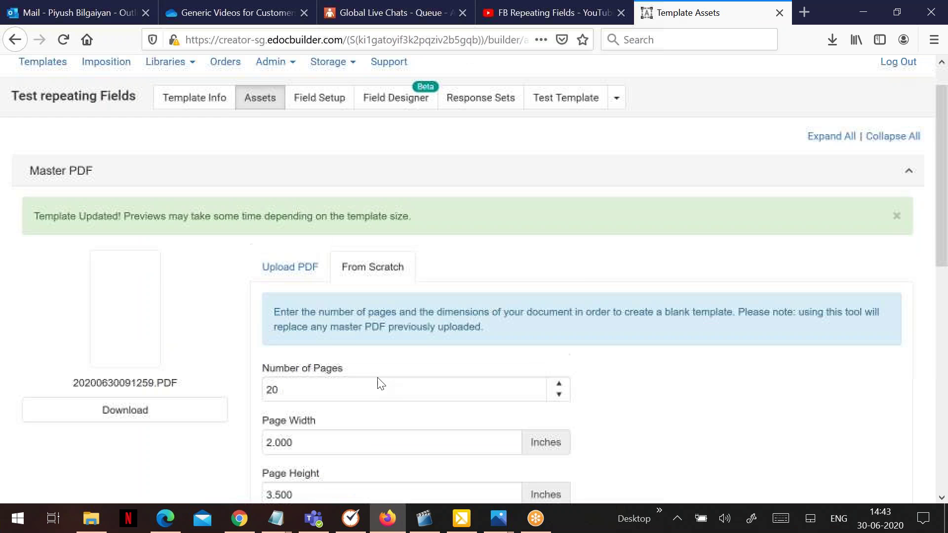
Step: Open the Field Designer from Field Setup, past the welcome dialog
{"action": "left_click", "coordinate": [322, 143]}
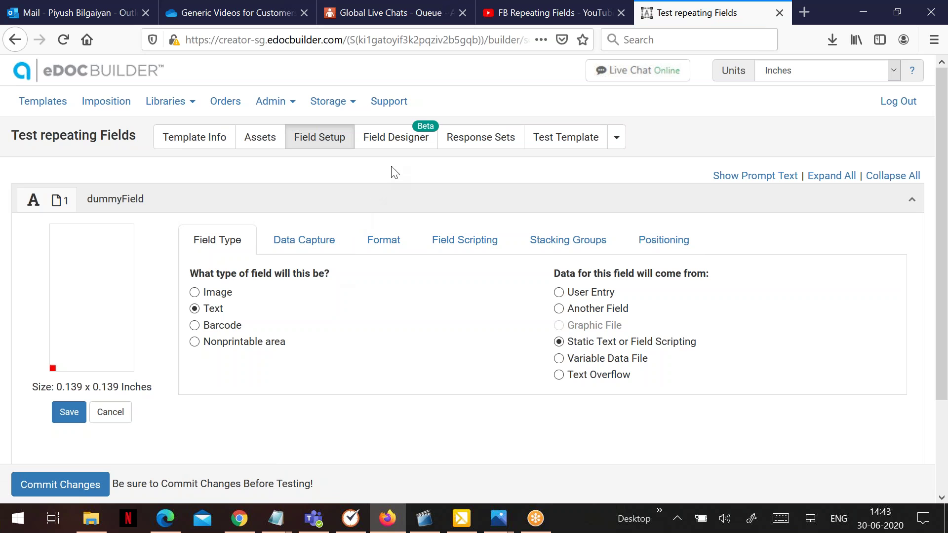
{"action": "left_click", "coordinate": [390, 140]}
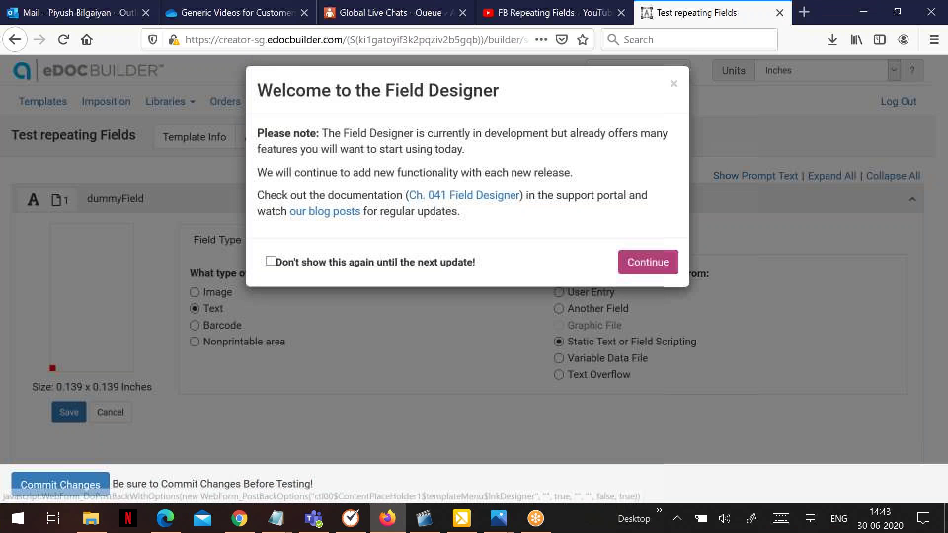
{"action": "left_click", "coordinate": [650, 285]}
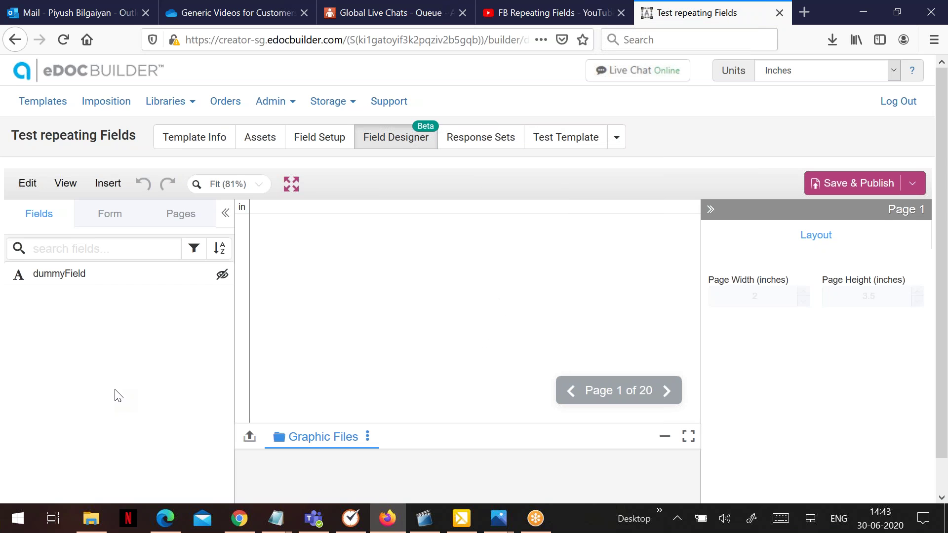
Step: Insert an image field named ImageField with the prompt 'Upload your image'
{"action": "left_click", "coordinate": [102, 191]}
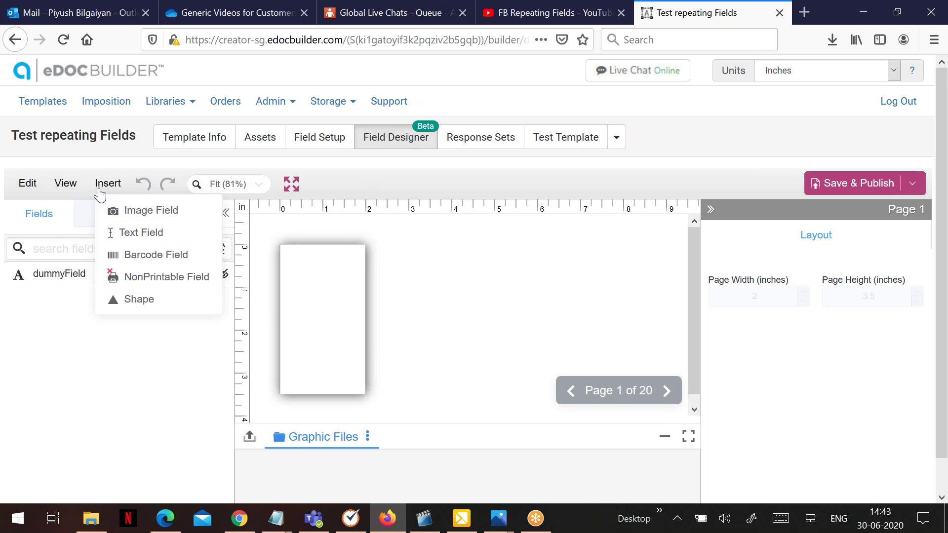
{"action": "left_click", "coordinate": [146, 216]}
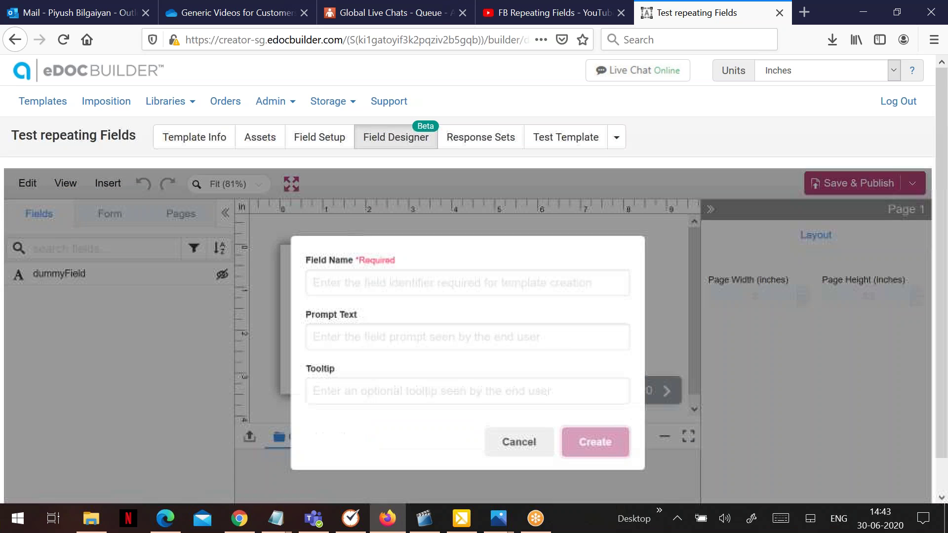
{"action": "left_click", "coordinate": [409, 279]}
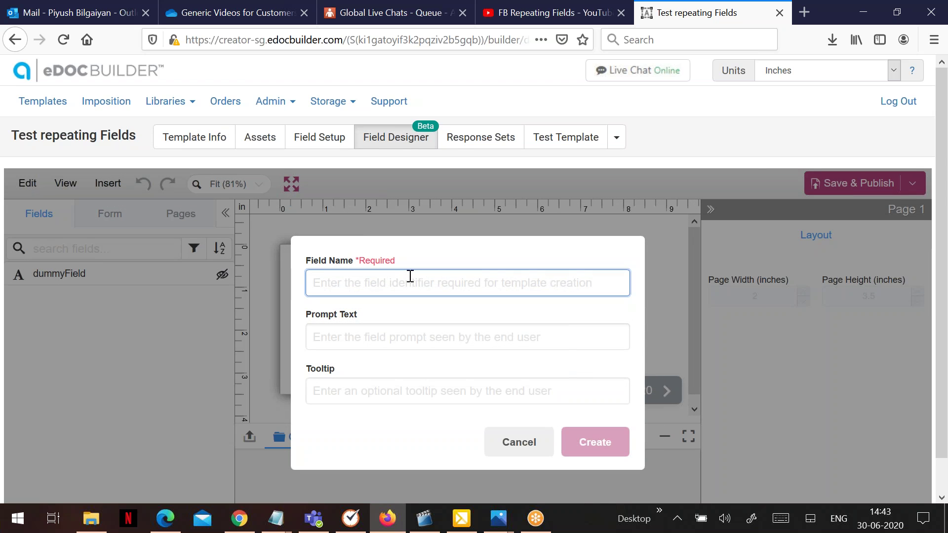
{"action": "type", "text": "ImageFiedl"}
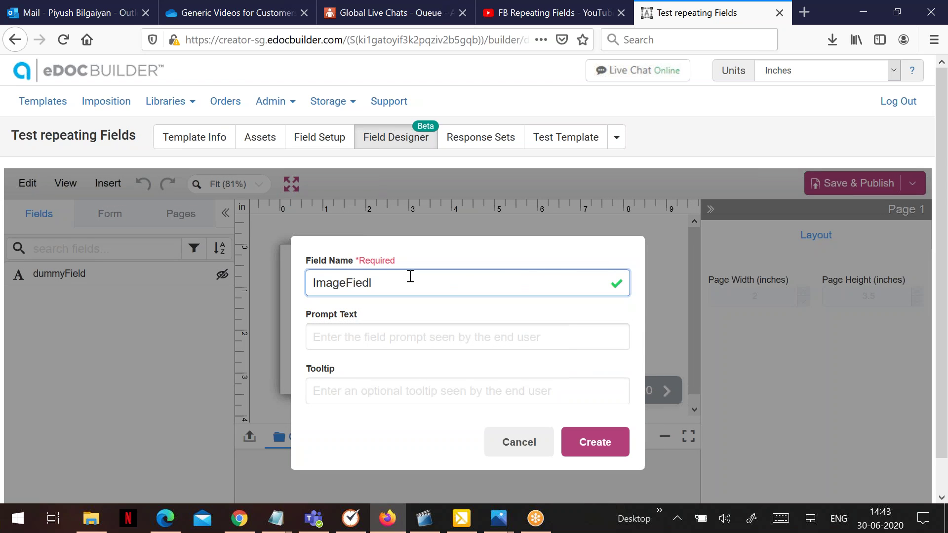
{"action": "left_click", "coordinate": [363, 334]}
{"action": "type", "text": "Upload "}
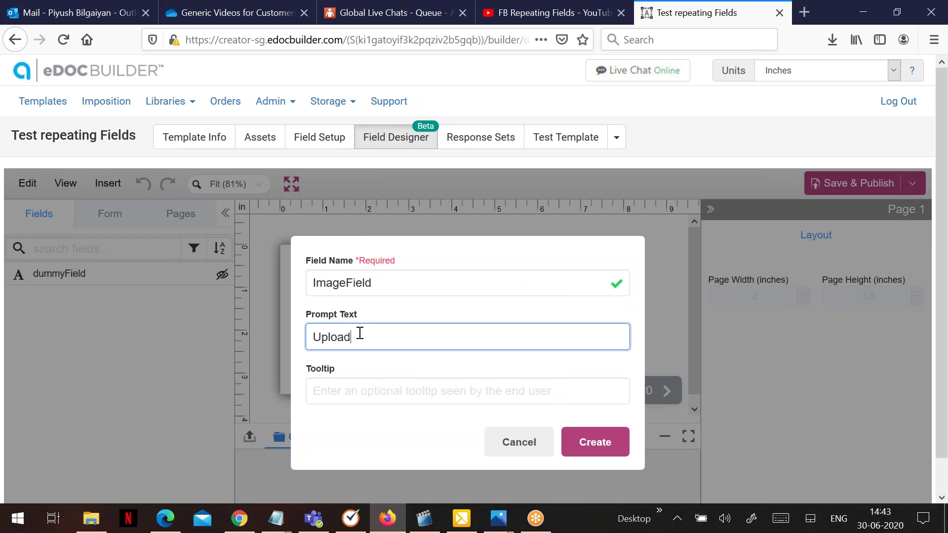
{"action": "type", "text": "your image"}
{"action": "left_click", "coordinate": [589, 443]}
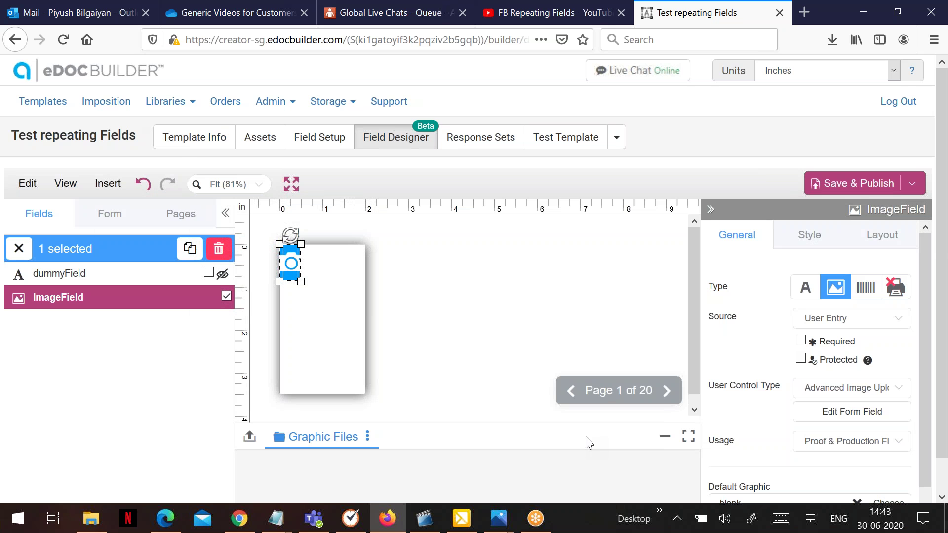
Step: Enlarge ImageField to cover the page and make it repeat on subsequent even pages
{"action": "left_click_drag", "start_coordinate": [302, 283], "coordinate": [366, 394]}
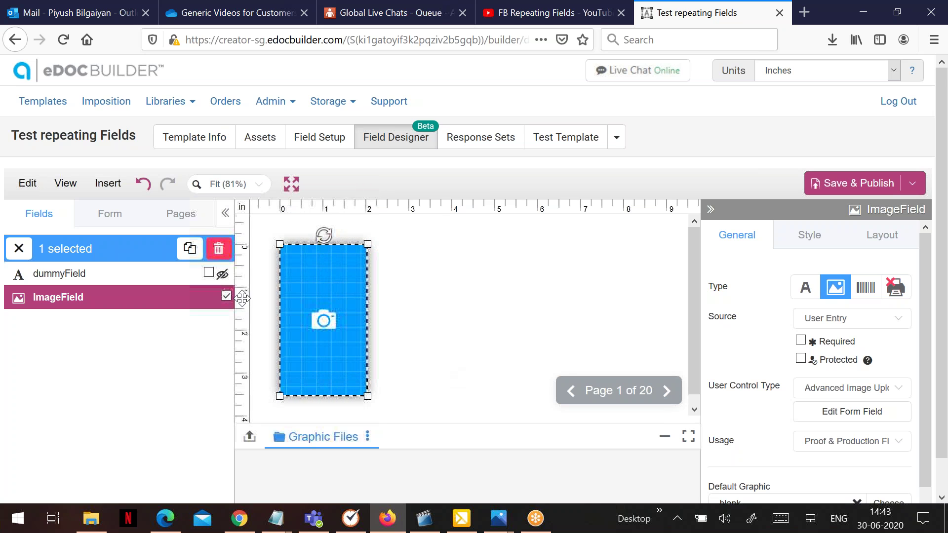
{"action": "left_click", "coordinate": [868, 238]}
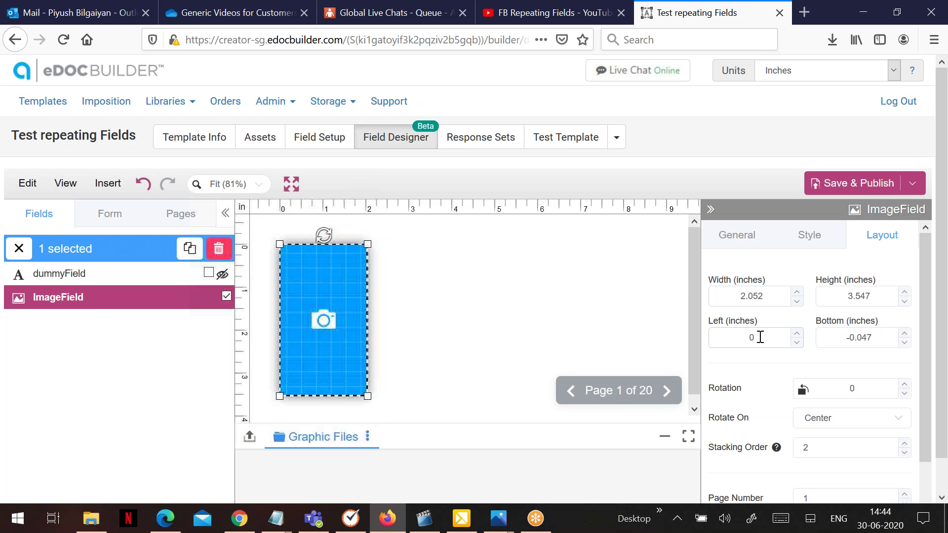
{"action": "scroll", "coordinate": [770, 329], "scroll_direction": "down", "scroll_amount": 2}
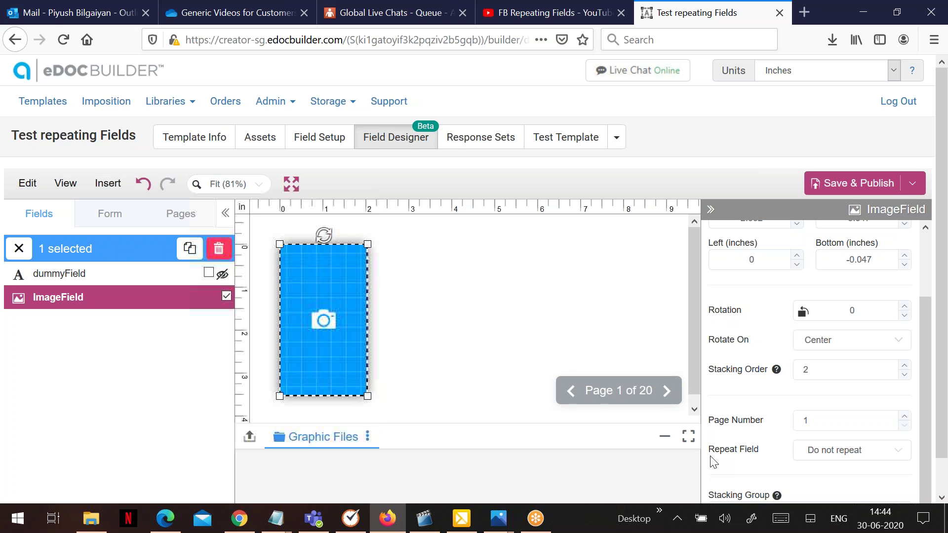
{"action": "left_click", "coordinate": [820, 458]}
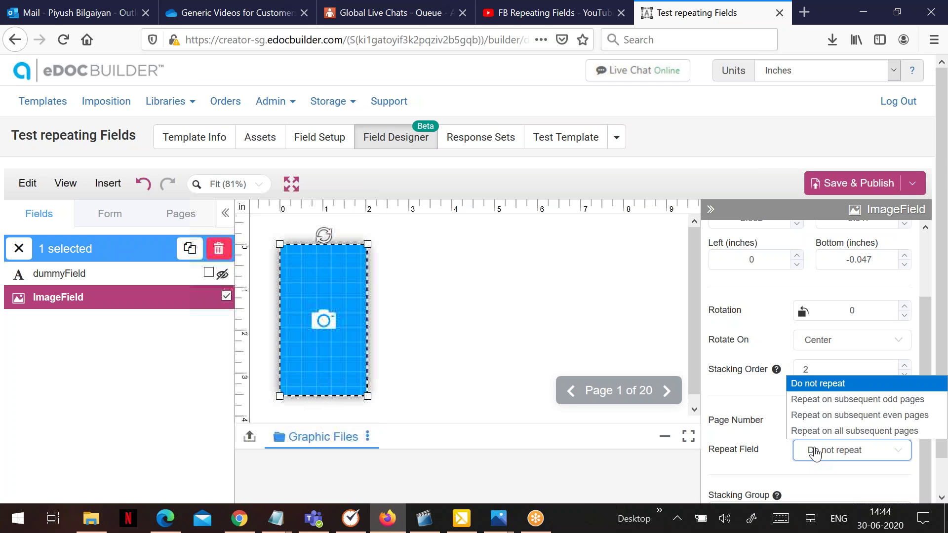
{"action": "left_click", "coordinate": [849, 418]}
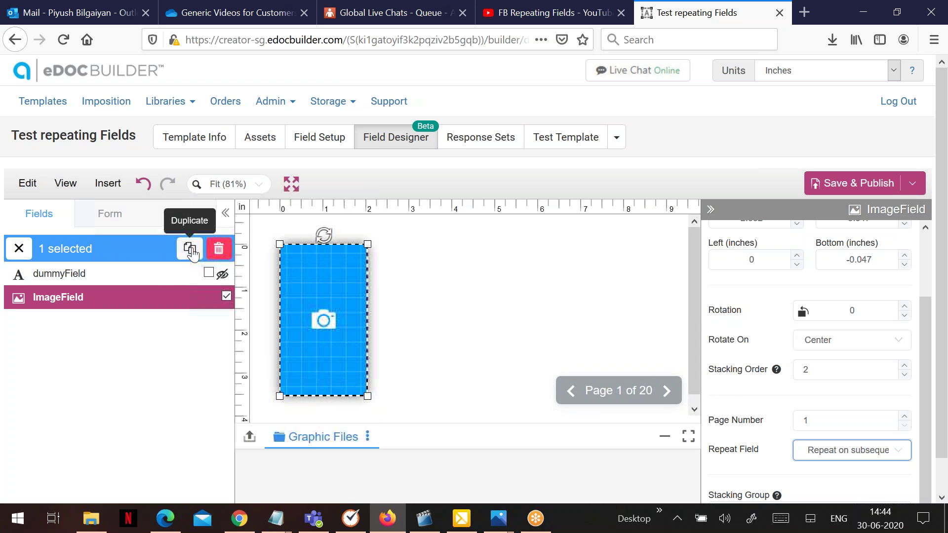
{"action": "left_click", "coordinate": [104, 189]}
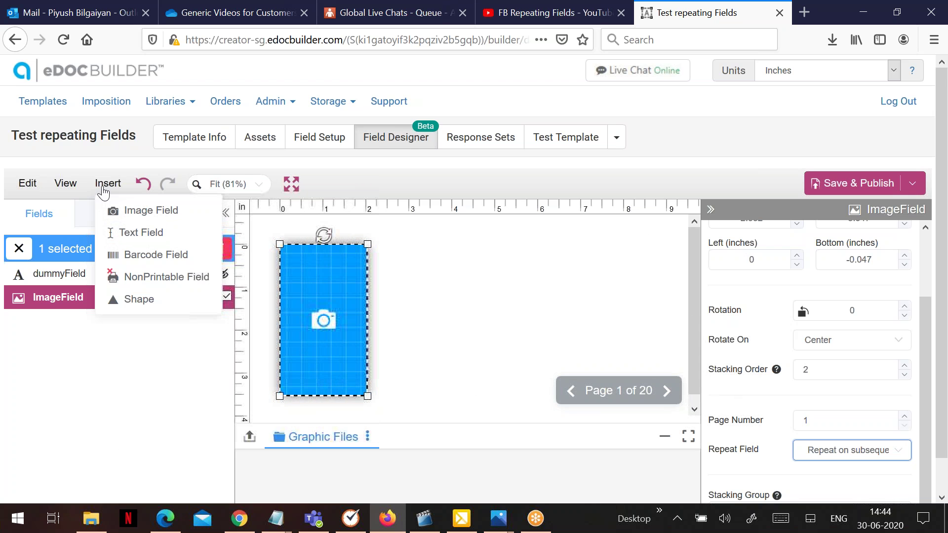
Step: Fill in a second image field, Imagetwo, with the prompt 'Upload your image here'
{"action": "left_click", "coordinate": [142, 215]}
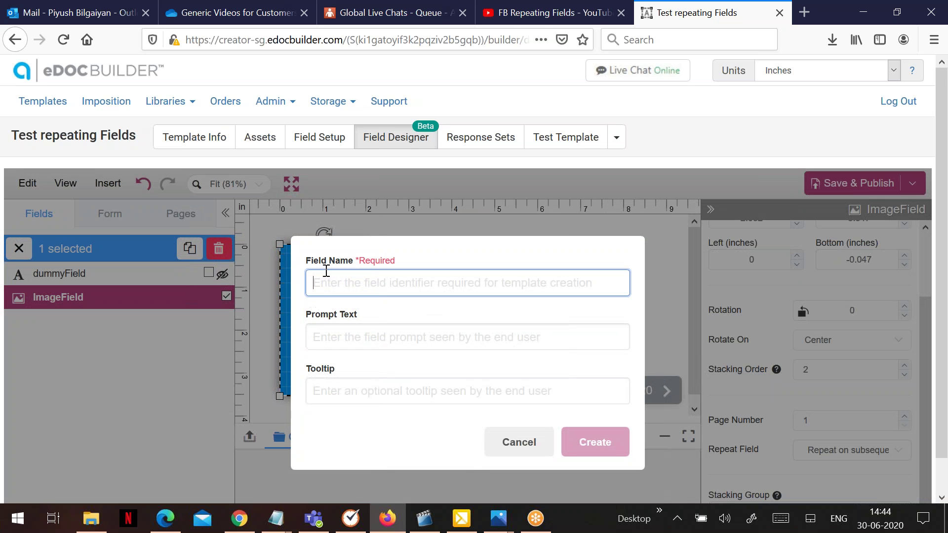
{"action": "type", "text": "Imaget"}
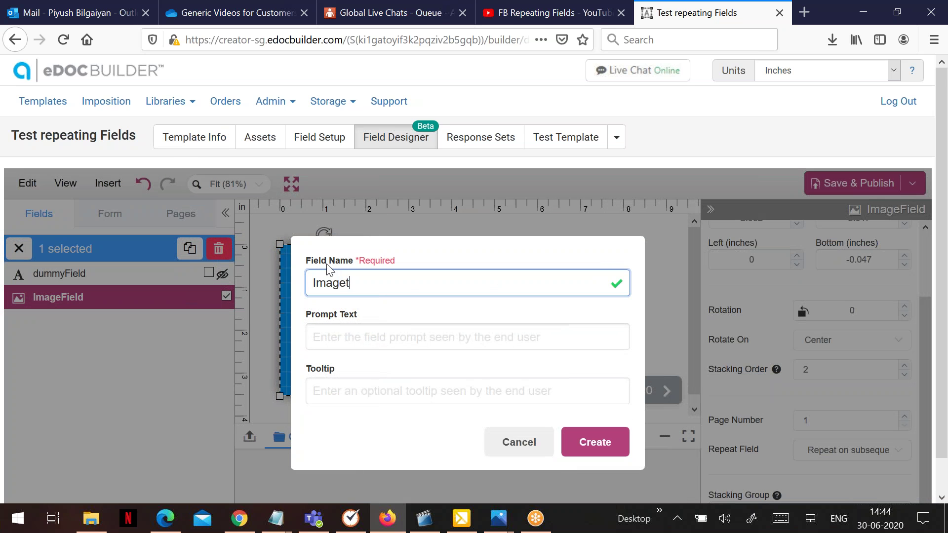
{"action": "type", "text": "wo"}
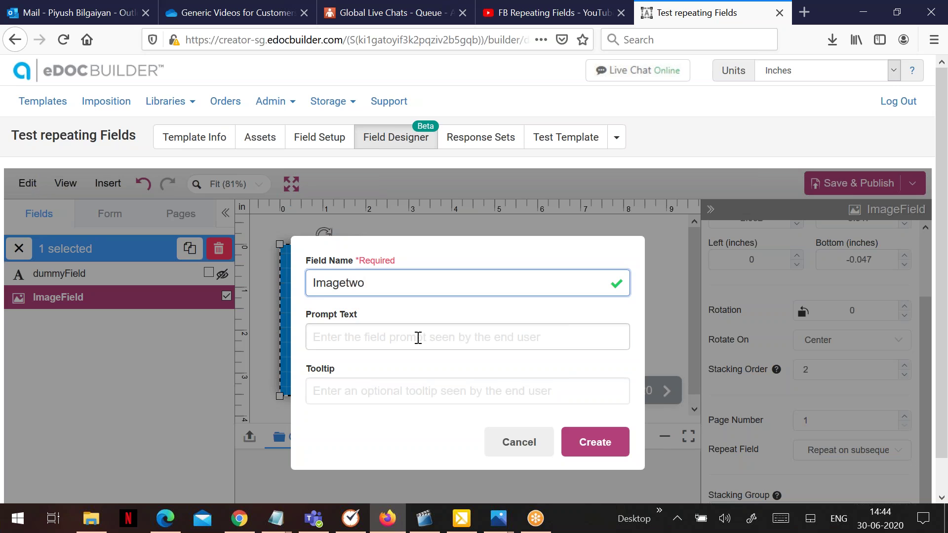
{"action": "left_click", "coordinate": [419, 338]}
{"action": "type", "text": "Upl"}
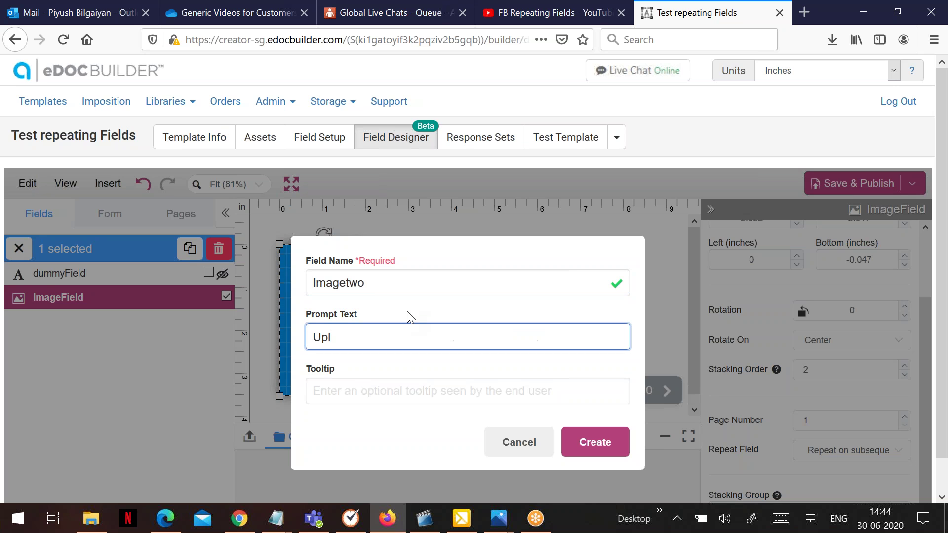
{"action": "type", "text": "oad your im"}
{"action": "type", "text": "age here"}
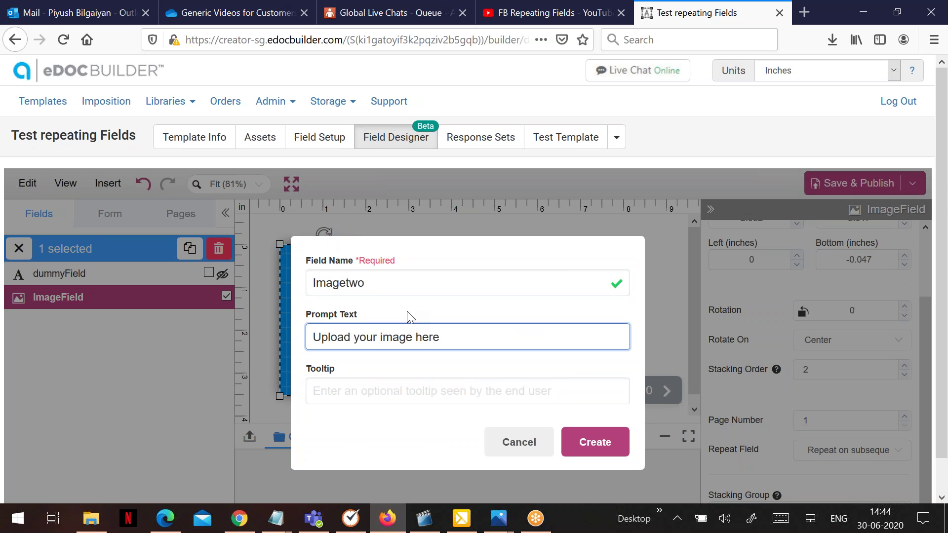
{"action": "left_click", "coordinate": [596, 451]}
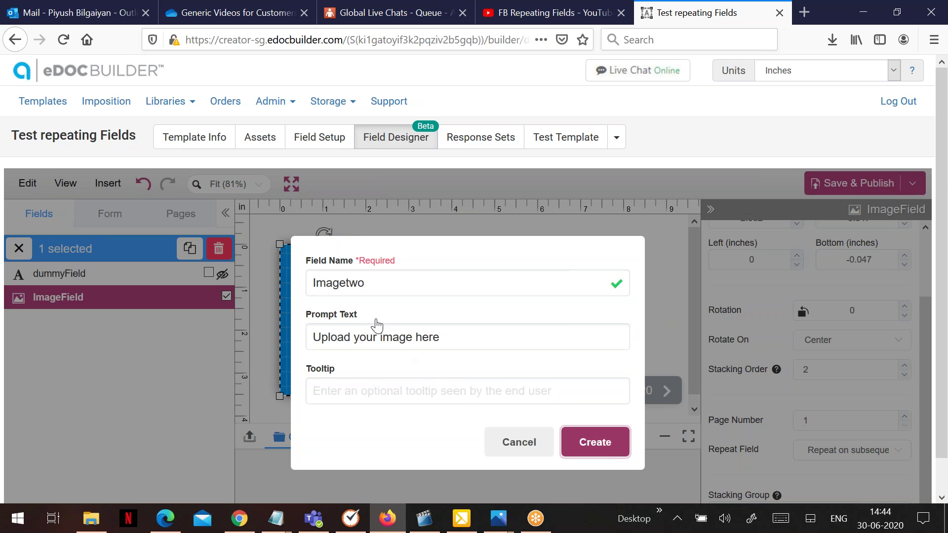
Step: Enlarge Imagetwo to cover page 1 and make it repeat on subsequent pages
{"action": "left_click_drag", "start_coordinate": [301, 282], "coordinate": [368, 395]}
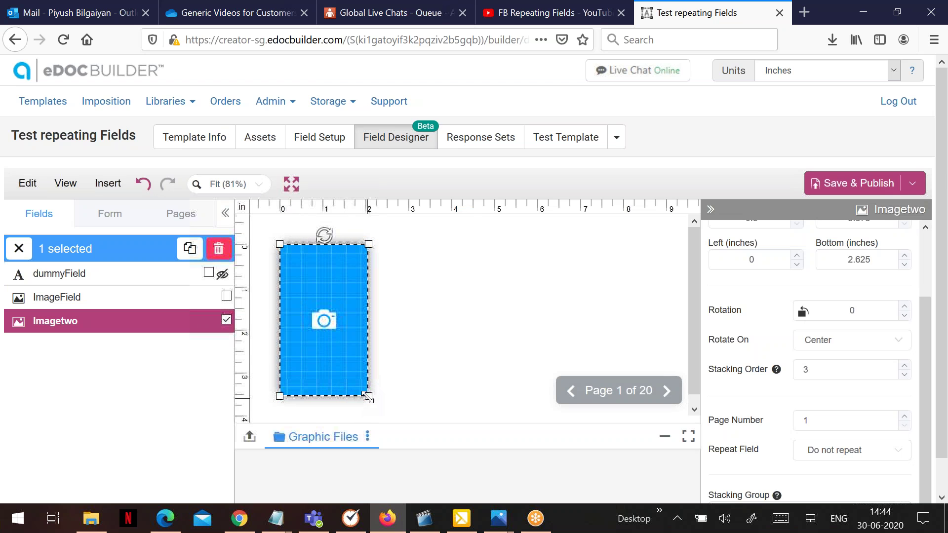
{"action": "left_click_drag", "start_coordinate": [368, 398], "coordinate": [368, 396]}
{"action": "scroll", "coordinate": [741, 252], "scroll_direction": "up", "scroll_amount": 2}
{"action": "left_click", "coordinate": [725, 243]}
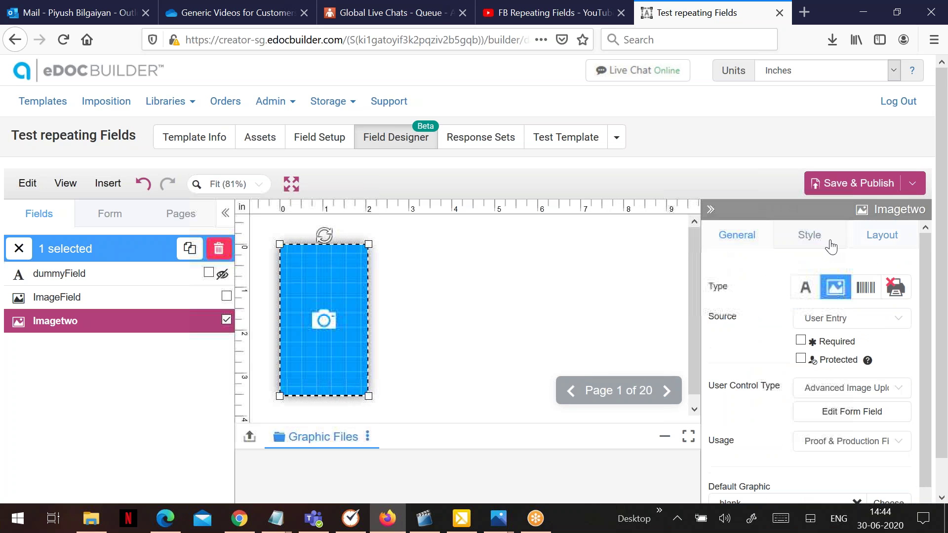
{"action": "left_click", "coordinate": [880, 235]}
{"action": "scroll", "coordinate": [791, 323], "scroll_direction": "down", "scroll_amount": 2}
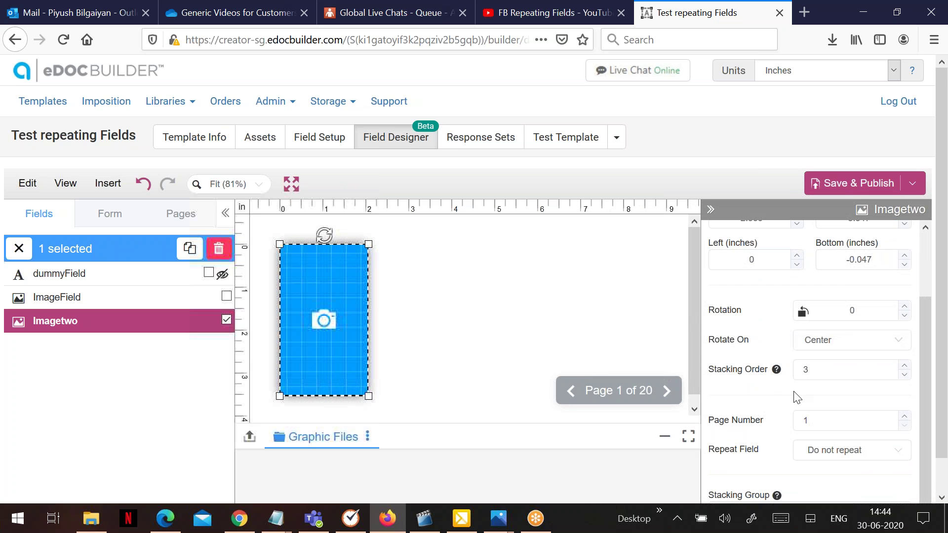
{"action": "left_click", "coordinate": [840, 452]}
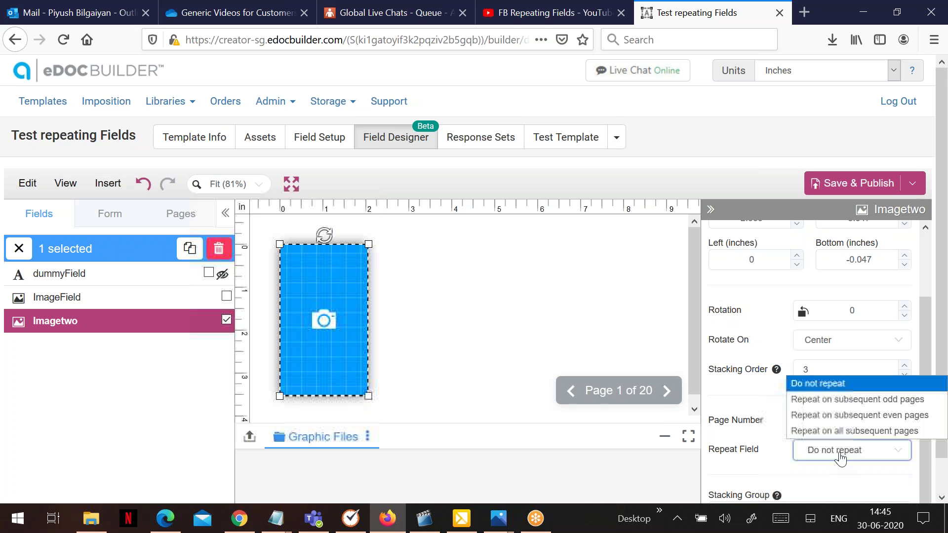
{"action": "left_click", "coordinate": [838, 406]}
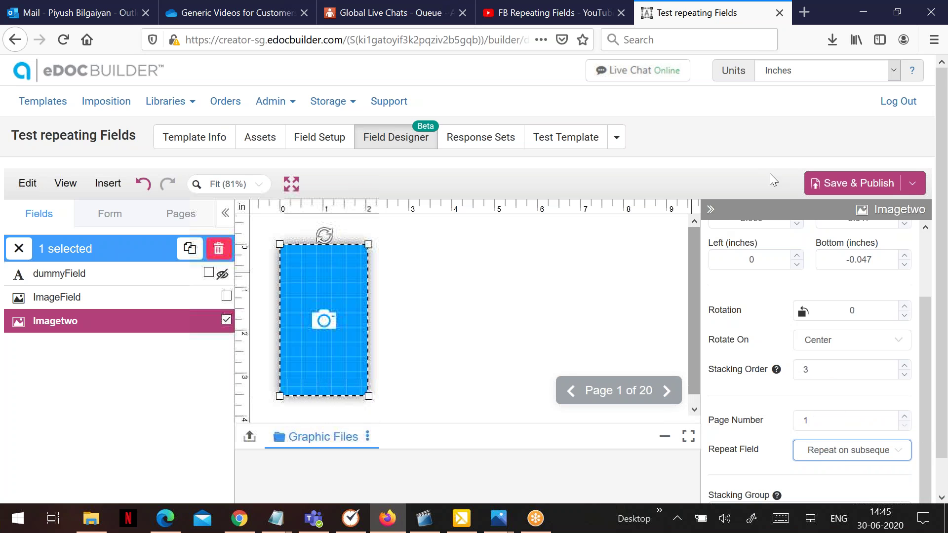
Step: Save and publish the template, confirming the changes and dismissing the success message
{"action": "left_click", "coordinate": [848, 183]}
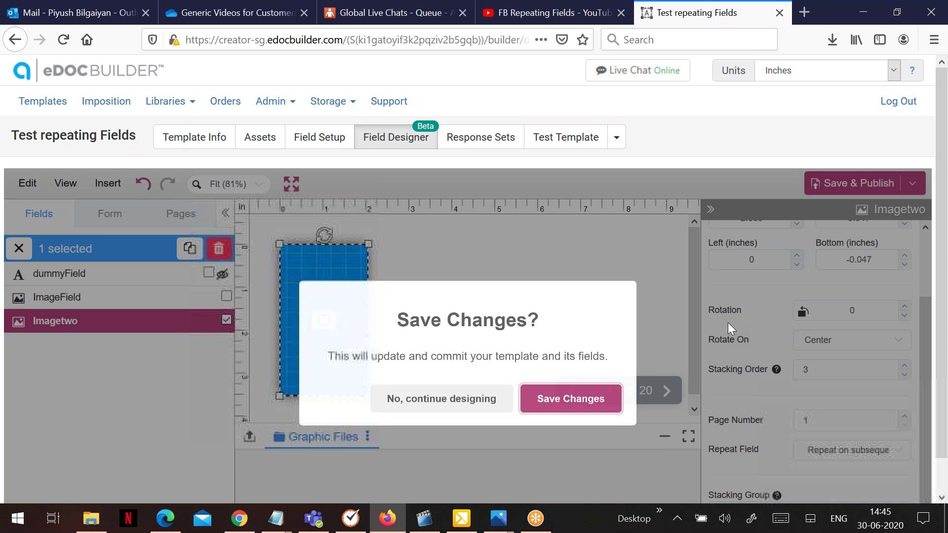
{"action": "left_click", "coordinate": [614, 400]}
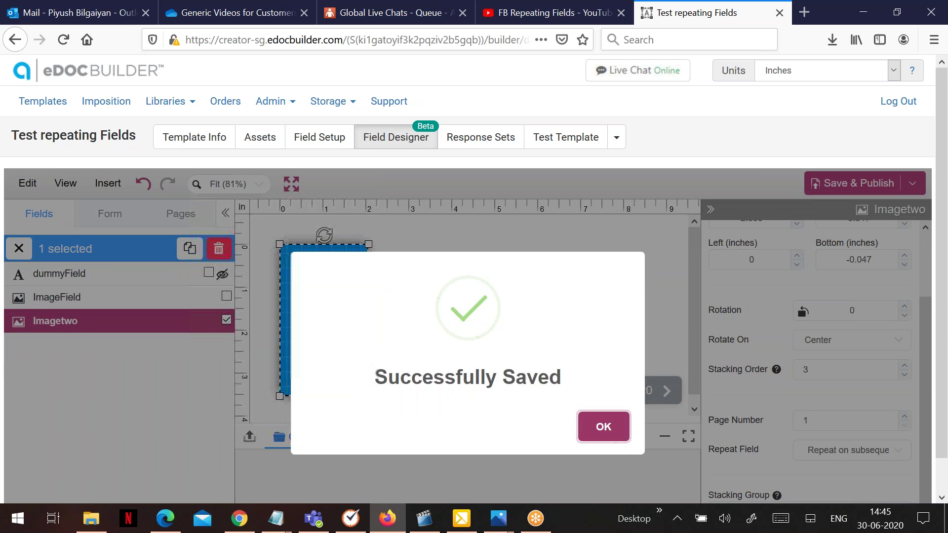
{"action": "left_click", "coordinate": [604, 427]}
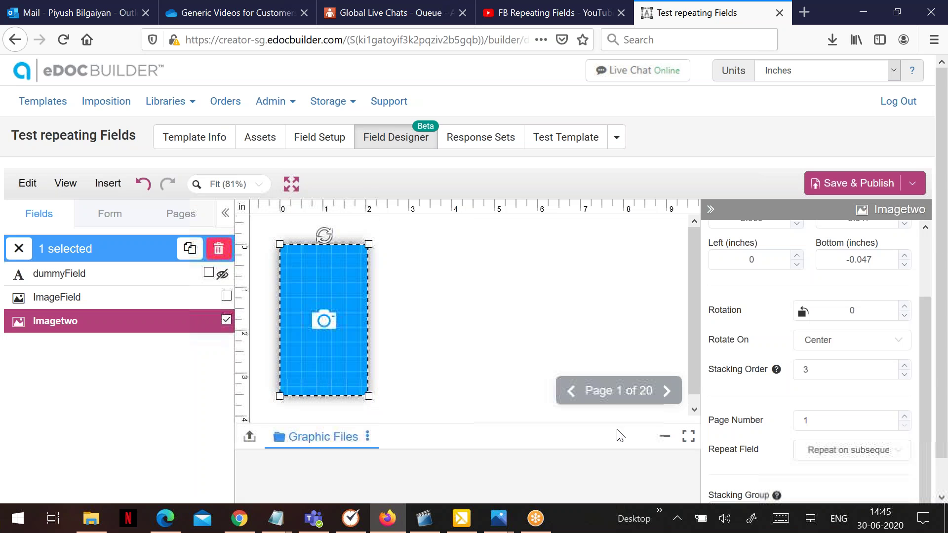
Step: Expand all field details in Field Setup and show ImageField's Format options
{"action": "left_click", "coordinate": [329, 140]}
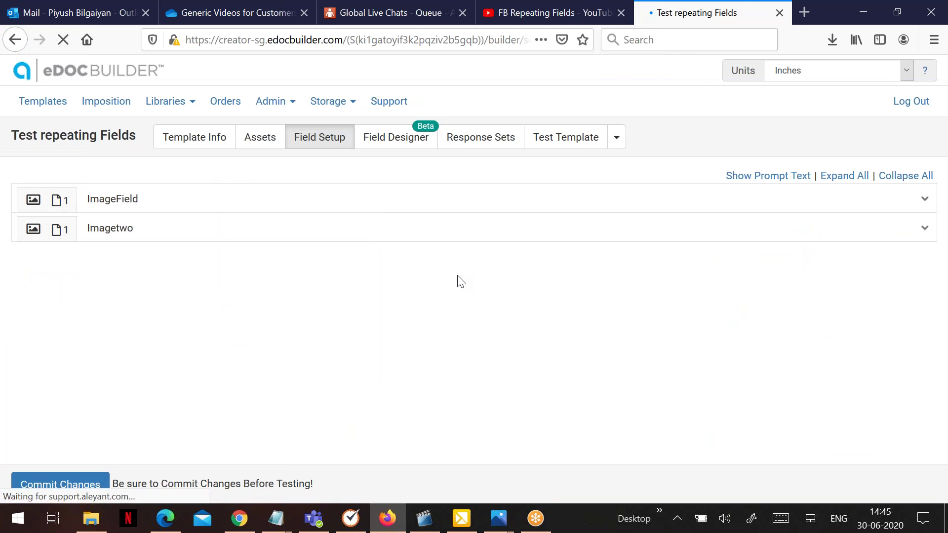
{"action": "left_click", "coordinate": [844, 175]}
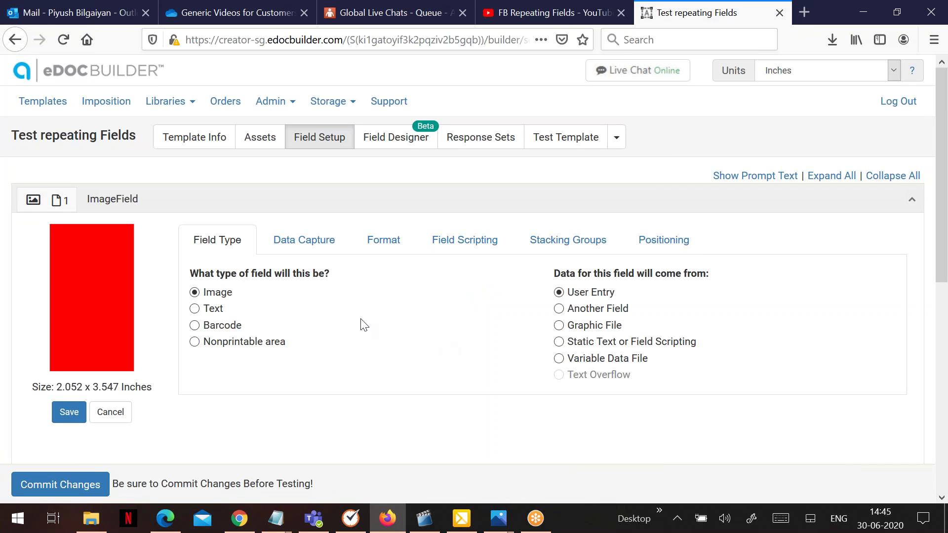
{"action": "left_click", "coordinate": [377, 252]}
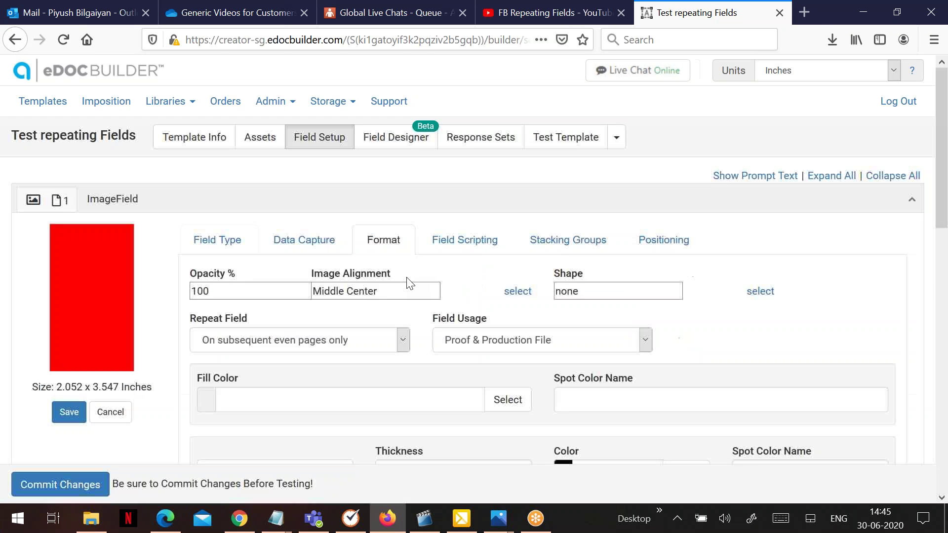
{"action": "scroll", "coordinate": [413, 292], "scroll_direction": "down", "scroll_amount": 1}
{"action": "scroll", "coordinate": [415, 297], "scroll_direction": "down", "scroll_amount": 2}
{"action": "scroll", "coordinate": [417, 300], "scroll_direction": "down", "scroll_amount": 2}
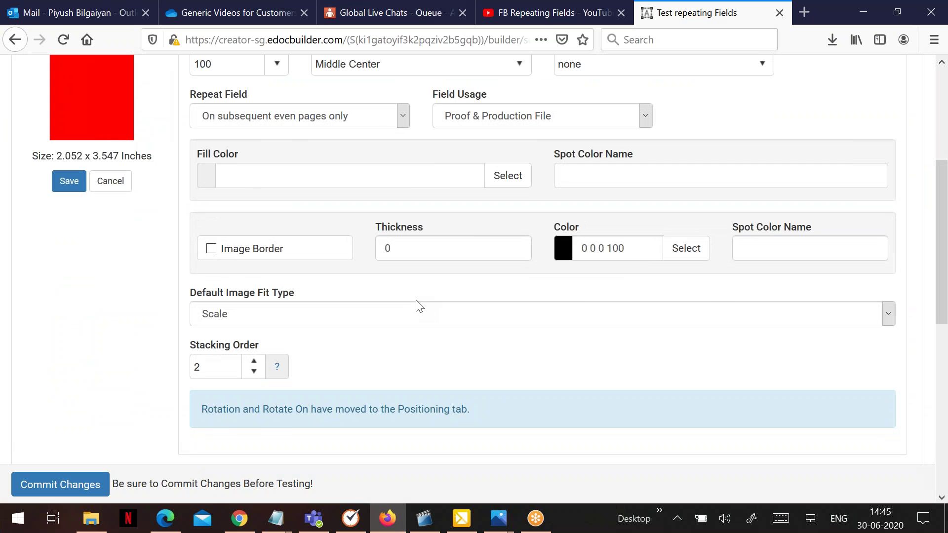
{"action": "scroll", "coordinate": [416, 305], "scroll_direction": "up", "scroll_amount": 1}
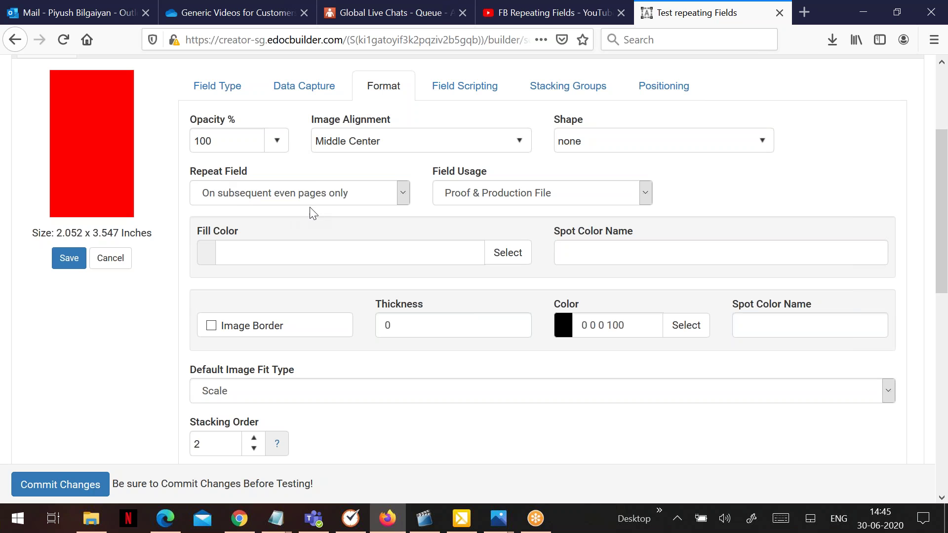
{"action": "scroll", "coordinate": [413, 243], "scroll_direction": "down", "scroll_amount": 3}
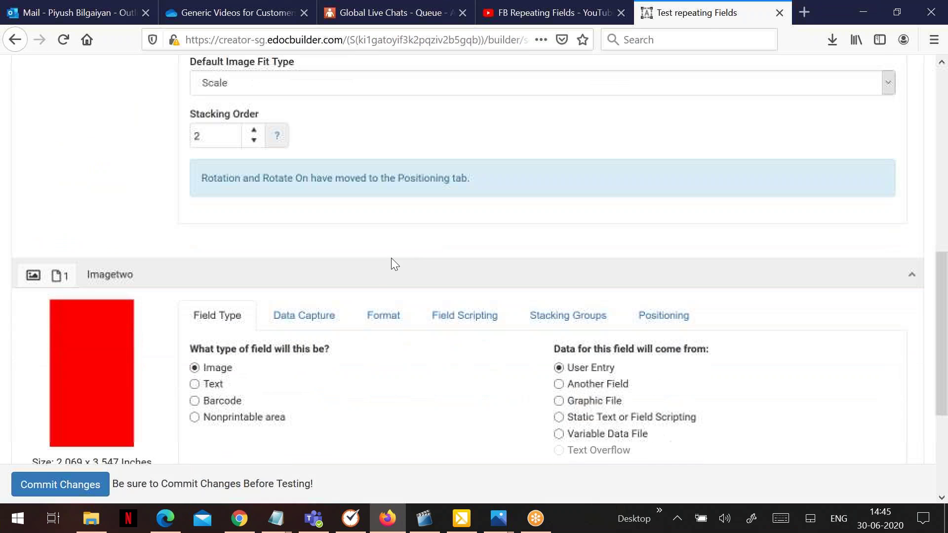
{"action": "scroll", "coordinate": [391, 257], "scroll_direction": "down", "scroll_amount": 1}
{"action": "scroll", "coordinate": [375, 250], "scroll_direction": "down", "scroll_amount": 1}
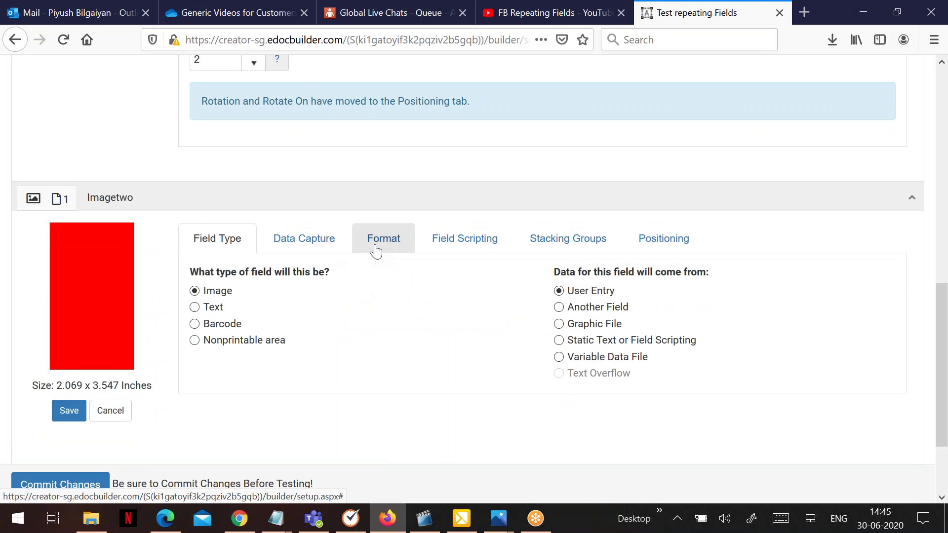
Step: Confirm Imagetwo repeats on subsequent odd pages only and commit the template changes
{"action": "left_click", "coordinate": [375, 250]}
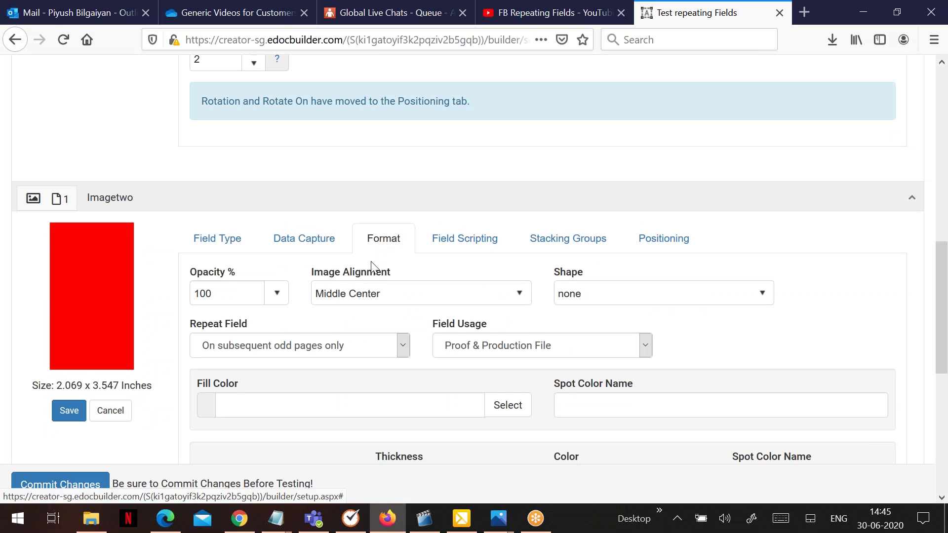
{"action": "scroll", "coordinate": [371, 263], "scroll_direction": "down", "scroll_amount": 1}
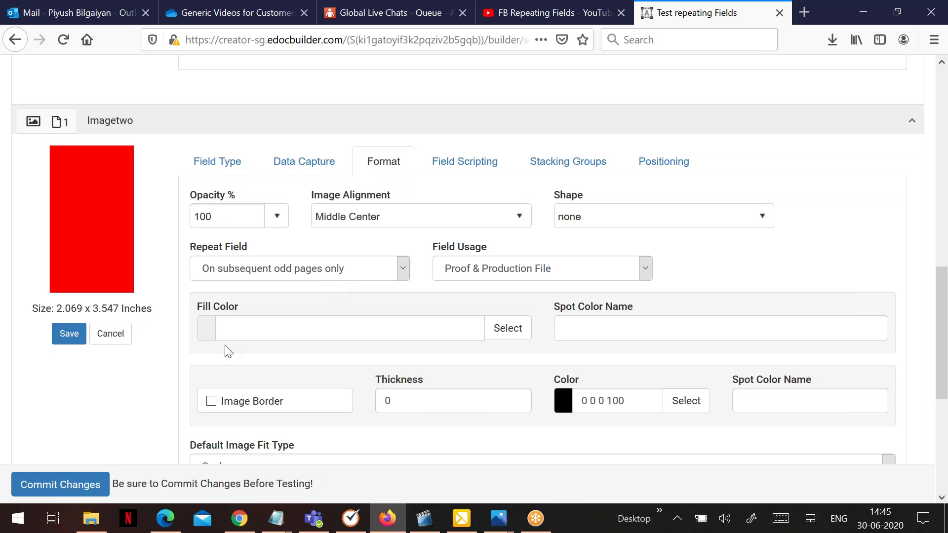
{"action": "scroll", "coordinate": [332, 265], "scroll_direction": "up", "scroll_amount": 2}
{"action": "scroll", "coordinate": [334, 269], "scroll_direction": "up", "scroll_amount": 5}
{"action": "scroll", "coordinate": [323, 276], "scroll_direction": "up", "scroll_amount": 1}
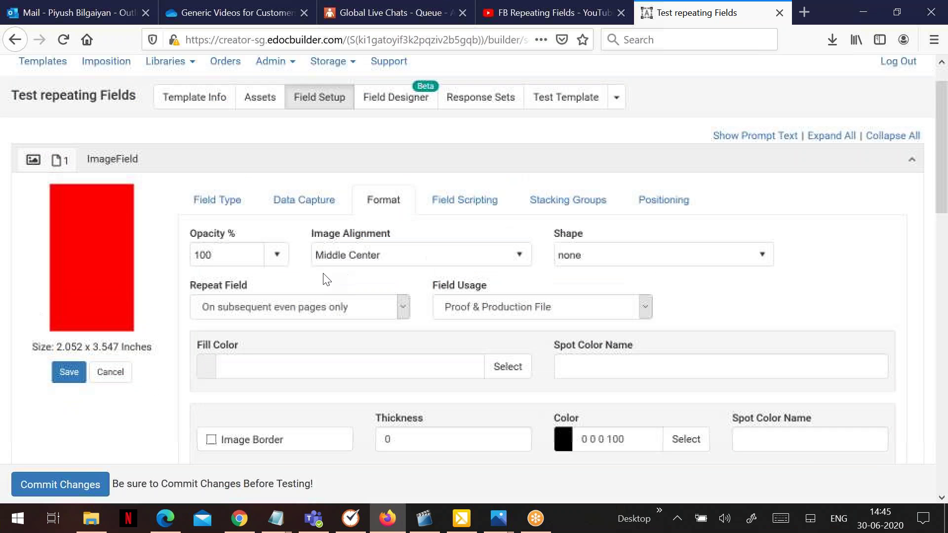
{"action": "scroll", "coordinate": [370, 376], "scroll_direction": "down", "scroll_amount": 4}
{"action": "scroll", "coordinate": [135, 473], "scroll_direction": "down", "scroll_amount": 1}
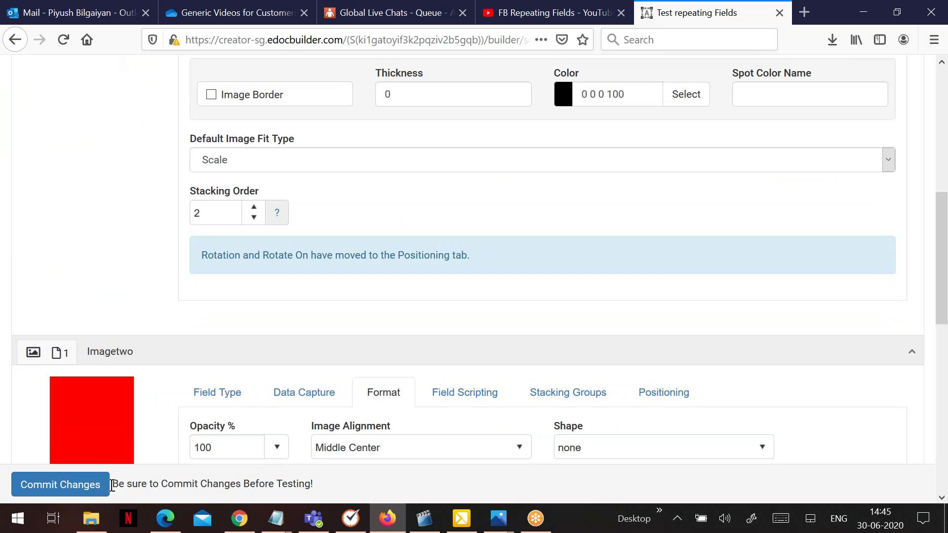
{"action": "left_click", "coordinate": [66, 484]}
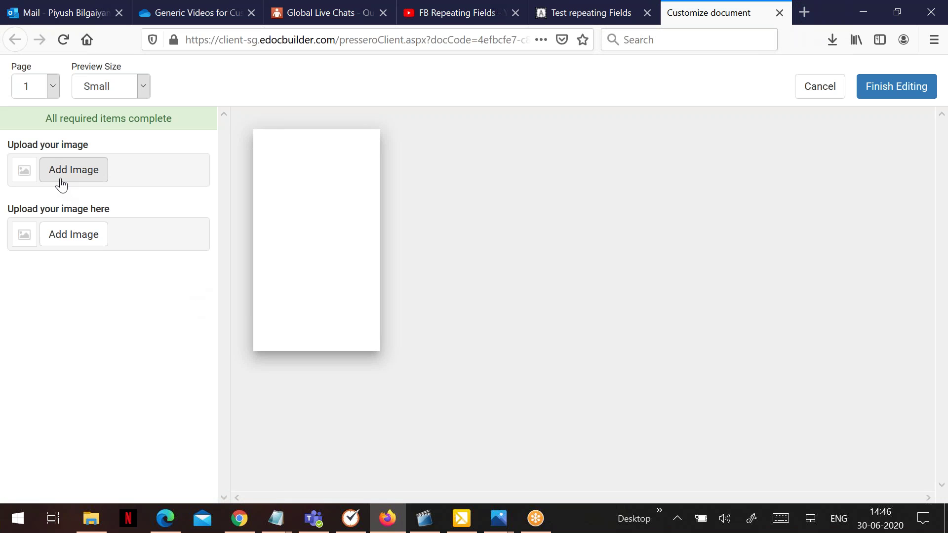
Step: Keep the preview on page 1 and upload the couple photo, cropped, to the first image field
{"action": "left_click", "coordinate": [44, 97]}
{"action": "left_click", "coordinate": [107, 376]}
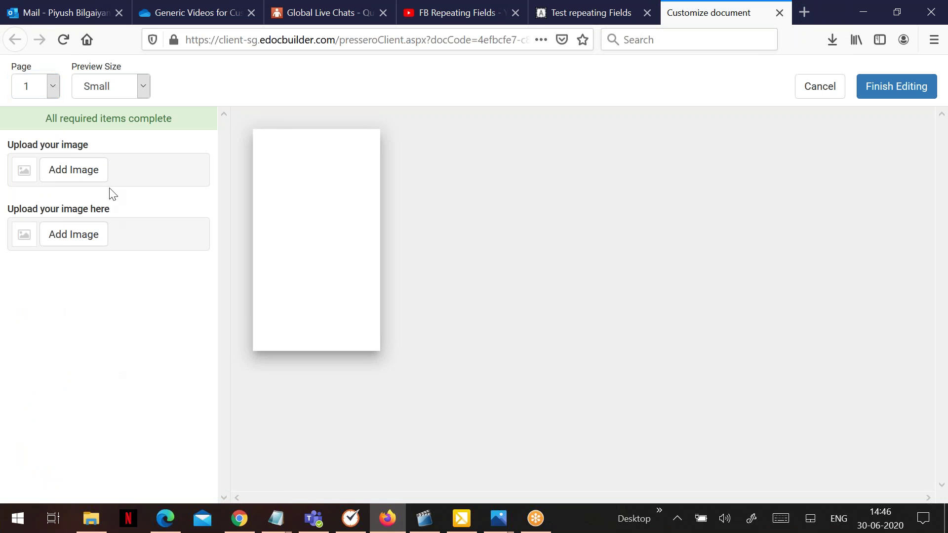
{"action": "left_click", "coordinate": [78, 175]}
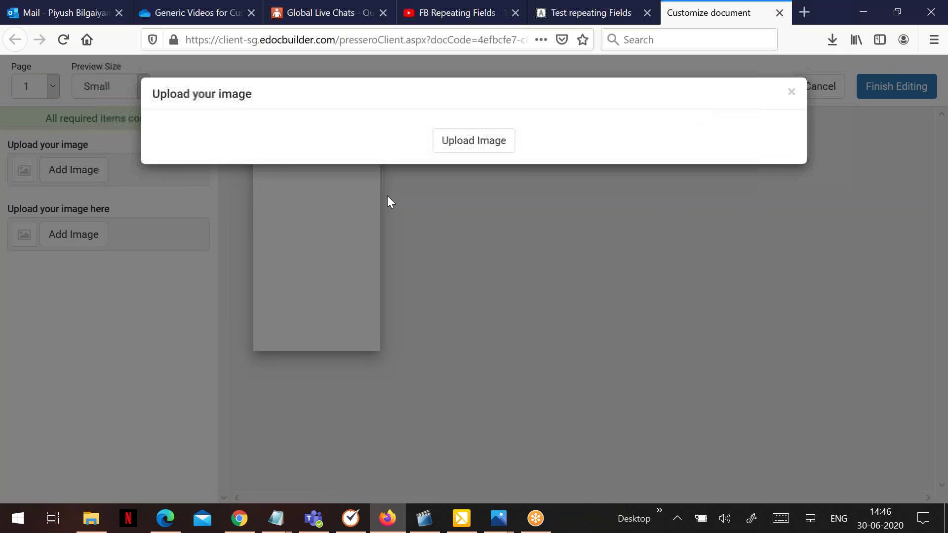
{"action": "left_click", "coordinate": [470, 148]}
{"action": "scroll", "coordinate": [275, 184], "scroll_direction": "down", "scroll_amount": 3}
{"action": "scroll", "coordinate": [199, 209], "scroll_direction": "up", "scroll_amount": 3}
{"action": "left_click", "coordinate": [186, 229]}
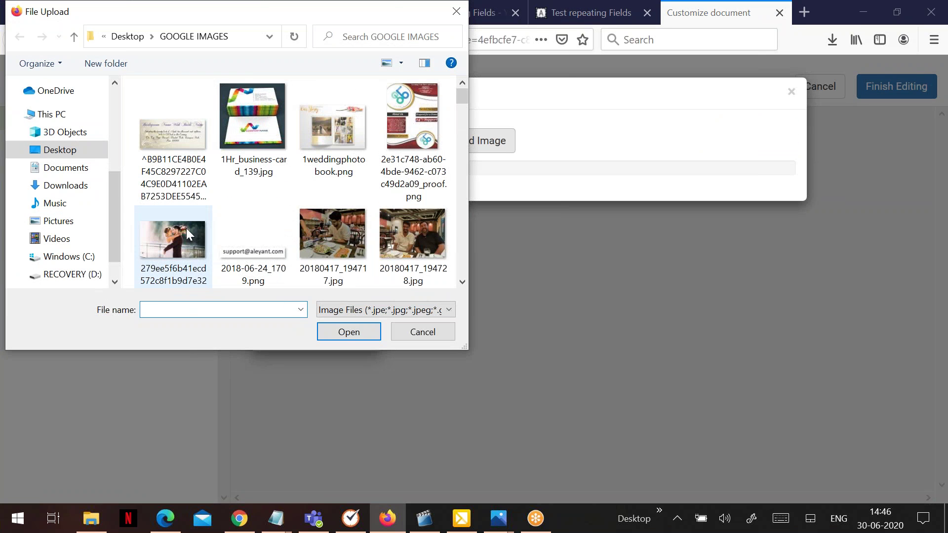
{"action": "left_click", "coordinate": [349, 332]}
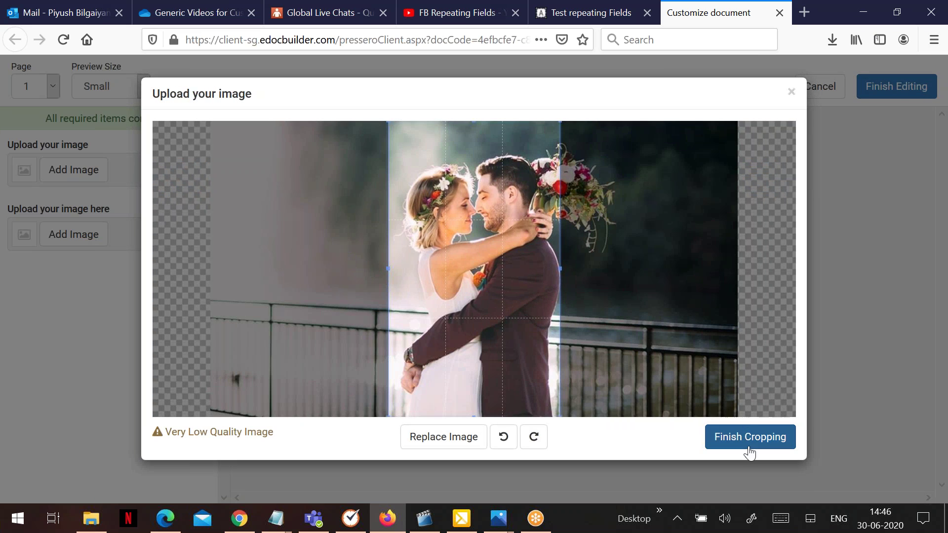
{"action": "left_click", "coordinate": [747, 442]}
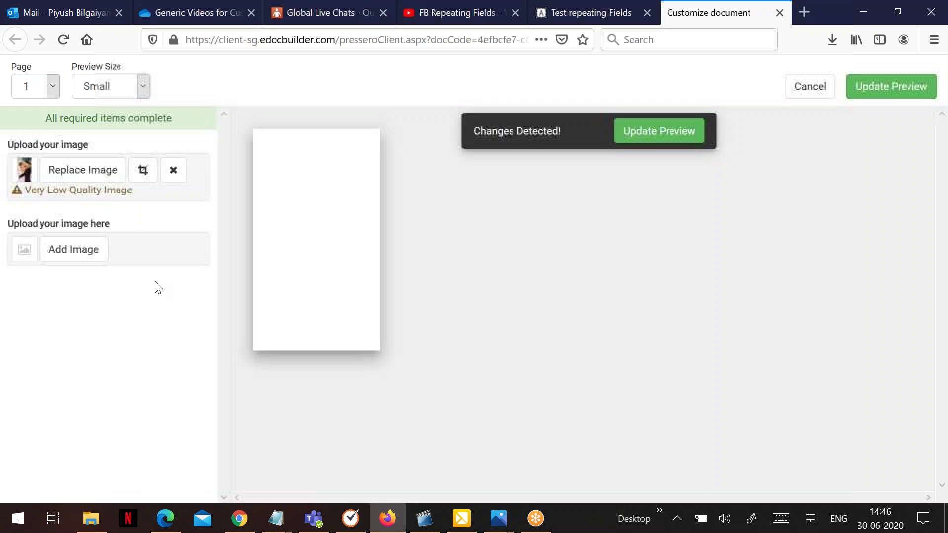
Step: Upload the veiled-couple wedding photo, cropped, to the second image field and update the preview
{"action": "left_click", "coordinate": [67, 259]}
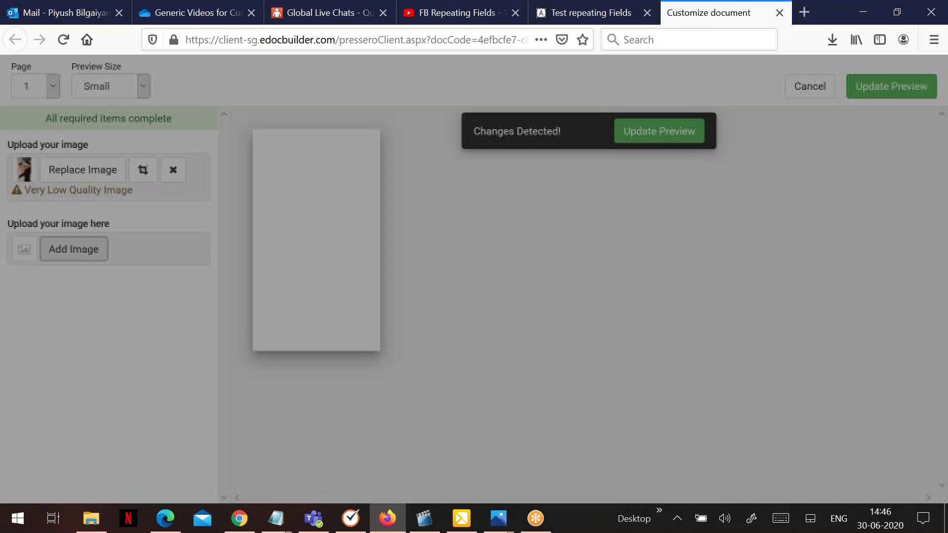
{"action": "left_click", "coordinate": [444, 145]}
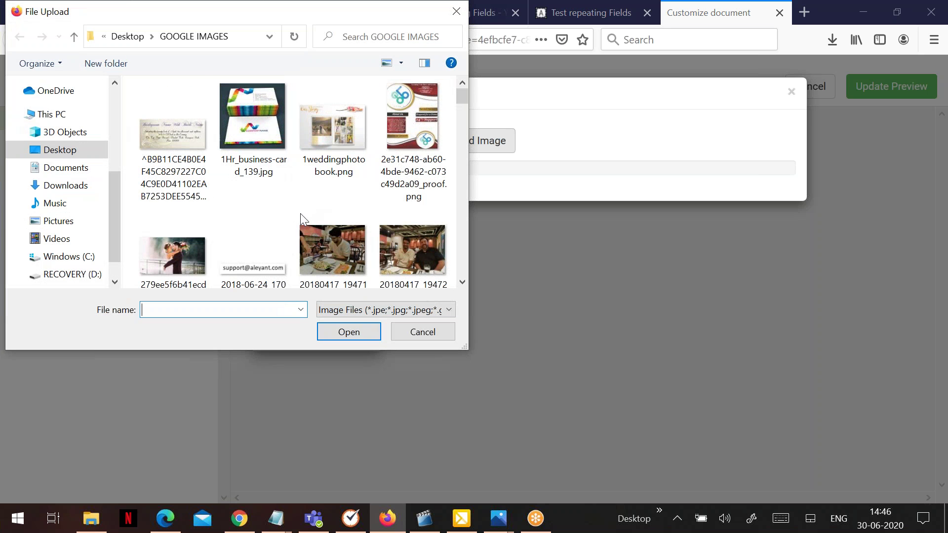
{"action": "scroll", "coordinate": [300, 214], "scroll_direction": "down", "scroll_amount": 5}
{"action": "scroll", "coordinate": [282, 211], "scroll_direction": "down", "scroll_amount": 5}
{"action": "scroll", "coordinate": [283, 216], "scroll_direction": "down", "scroll_amount": 5}
{"action": "scroll", "coordinate": [284, 219], "scroll_direction": "up", "scroll_amount": 2}
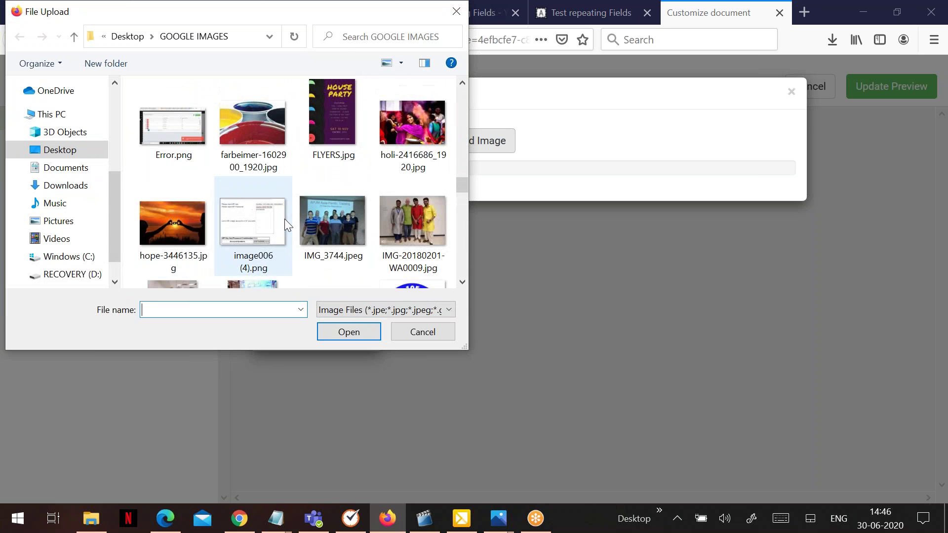
{"action": "scroll", "coordinate": [285, 219], "scroll_direction": "up", "scroll_amount": 3}
{"action": "scroll", "coordinate": [266, 197], "scroll_direction": "down", "scroll_amount": 5}
{"action": "scroll", "coordinate": [210, 226], "scroll_direction": "down", "scroll_amount": 1}
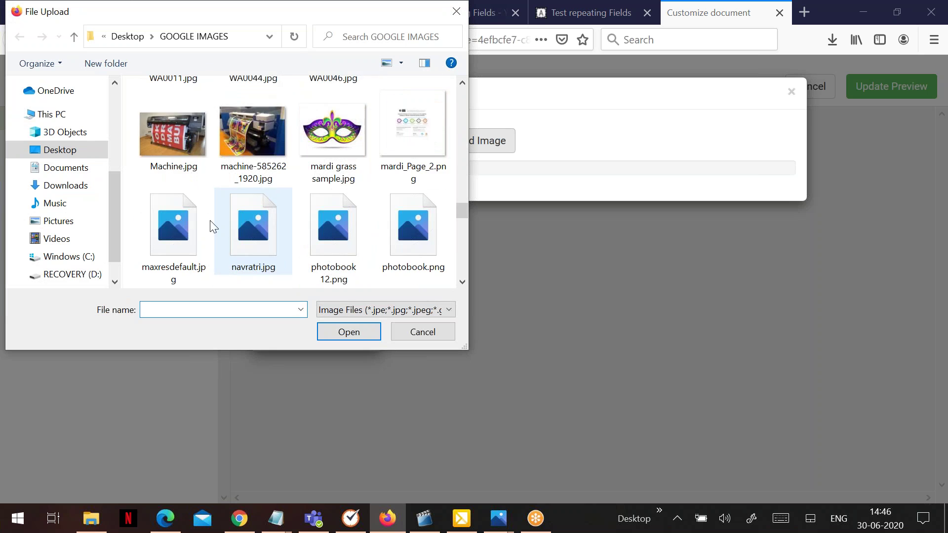
{"action": "scroll", "coordinate": [210, 226], "scroll_direction": "up", "scroll_amount": 1}
{"action": "scroll", "coordinate": [209, 220], "scroll_direction": "down", "scroll_amount": 2}
{"action": "scroll", "coordinate": [208, 220], "scroll_direction": "down", "scroll_amount": 3}
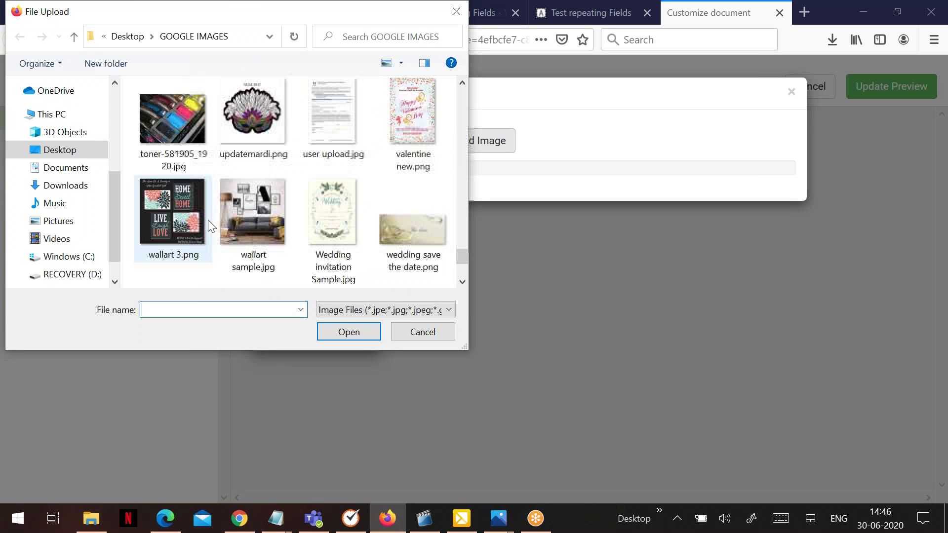
{"action": "scroll", "coordinate": [208, 220], "scroll_direction": "down", "scroll_amount": 1}
{"action": "left_click", "coordinate": [199, 220]}
{"action": "left_click", "coordinate": [363, 332]}
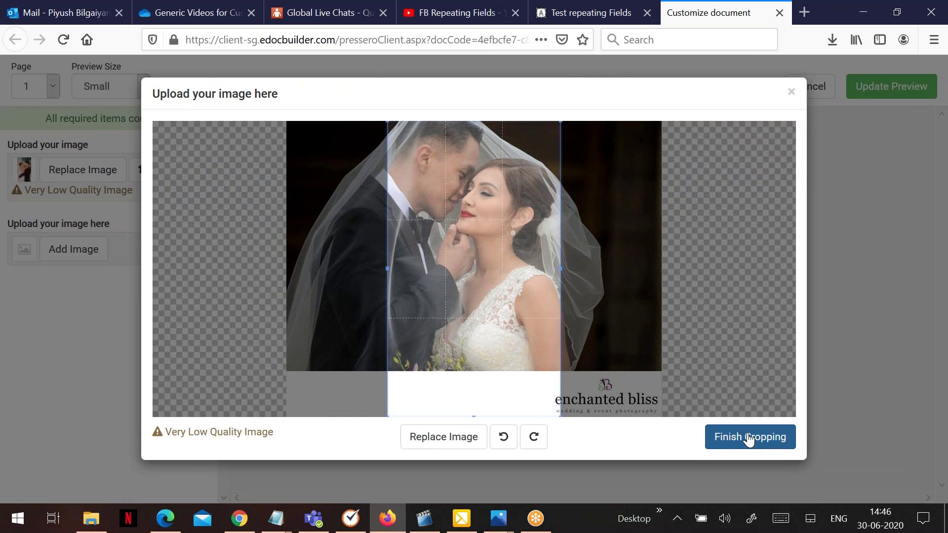
{"action": "left_click", "coordinate": [750, 437]}
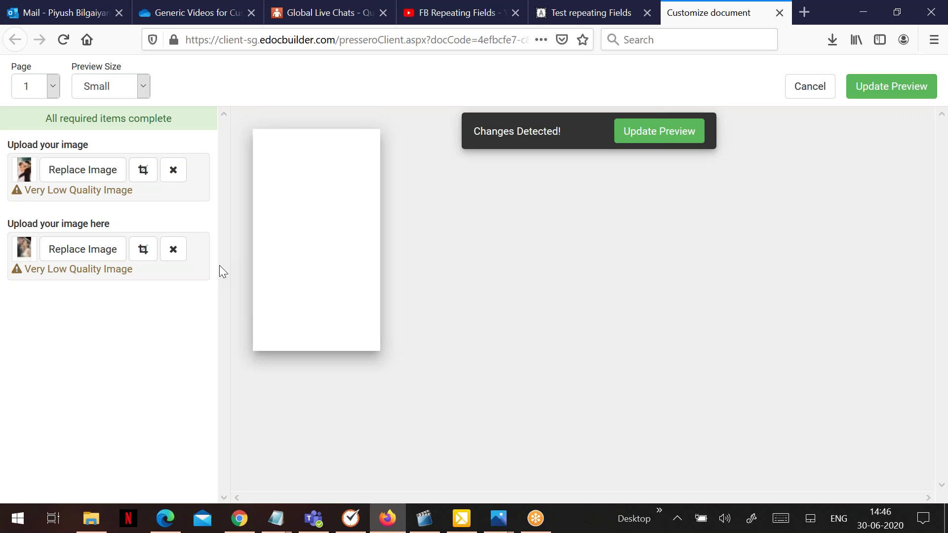
{"action": "left_click", "coordinate": [651, 137]}
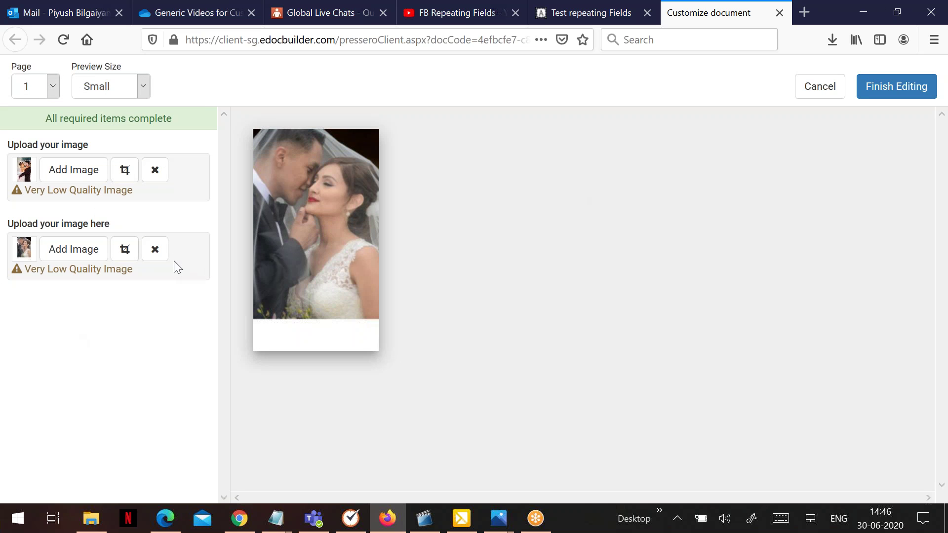
Step: Preview pages 3, 5, 2 and 4 to check which photo appears on each
{"action": "left_click", "coordinate": [43, 92]}
{"action": "left_click", "coordinate": [33, 145]}
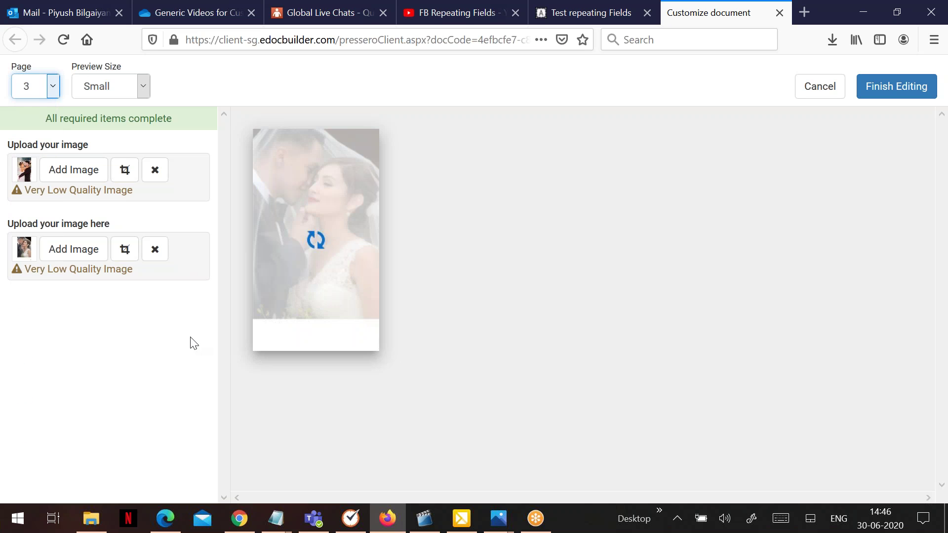
{"action": "left_click", "coordinate": [50, 93]}
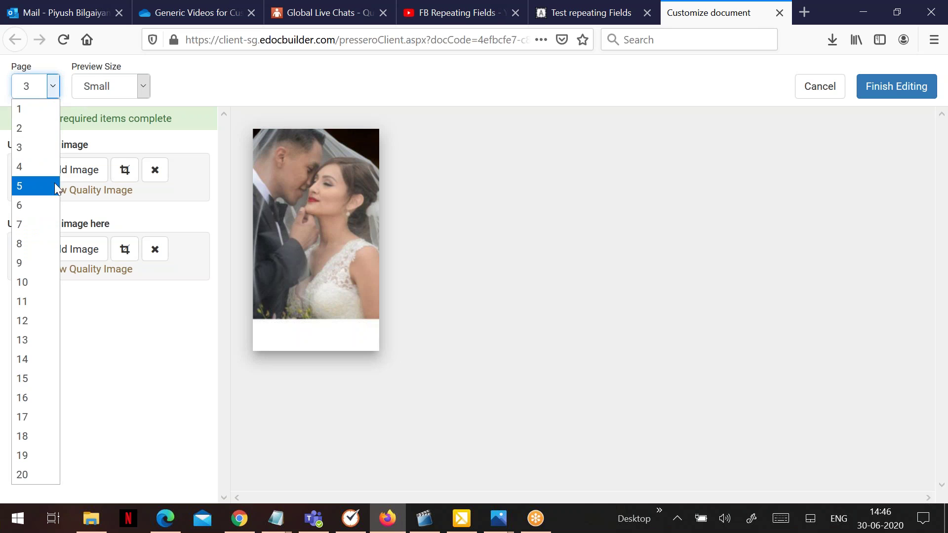
{"action": "left_click", "coordinate": [29, 187]}
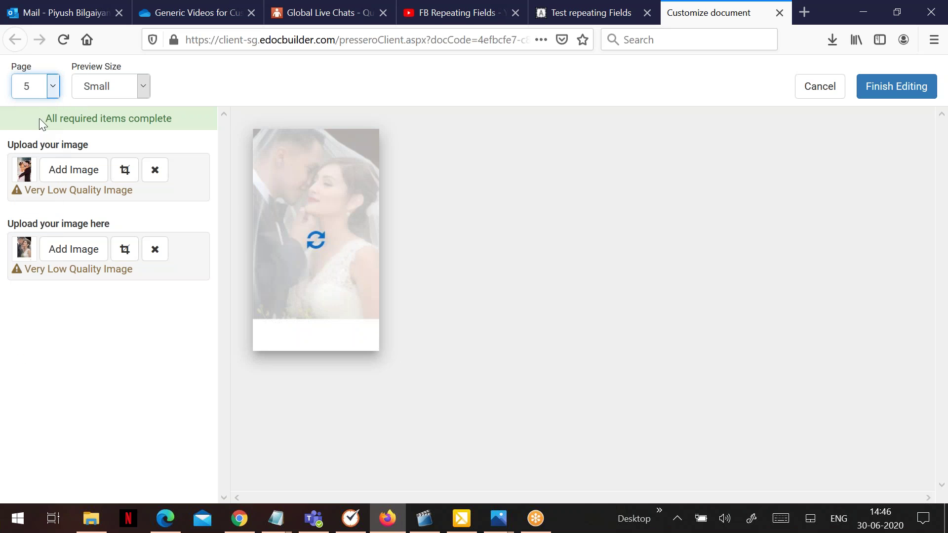
{"action": "left_click", "coordinate": [36, 93]}
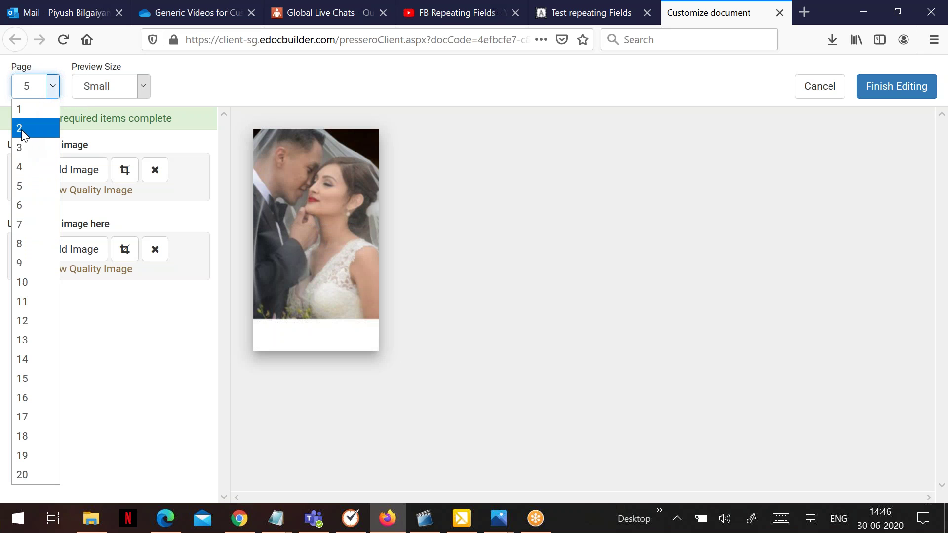
{"action": "left_click", "coordinate": [22, 130]}
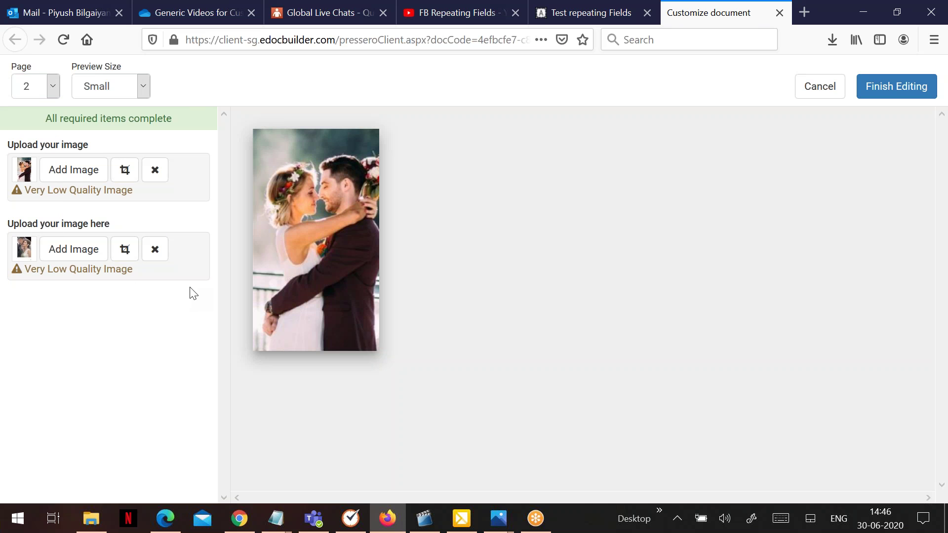
{"action": "left_click", "coordinate": [38, 93]}
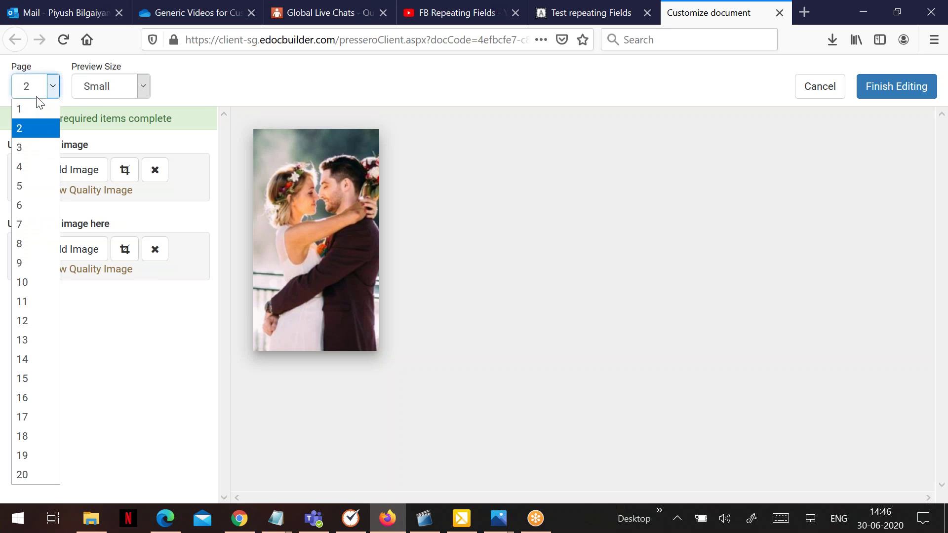
{"action": "left_click", "coordinate": [29, 168]}
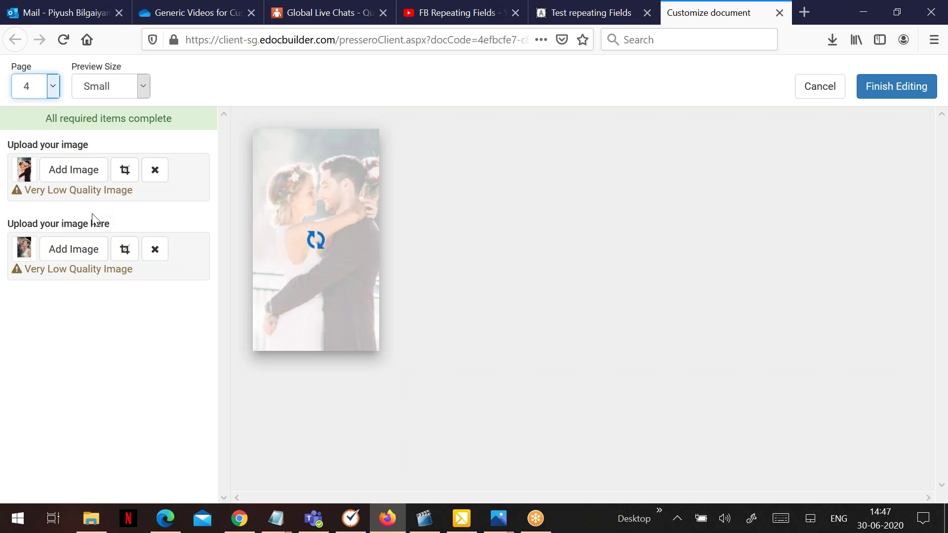